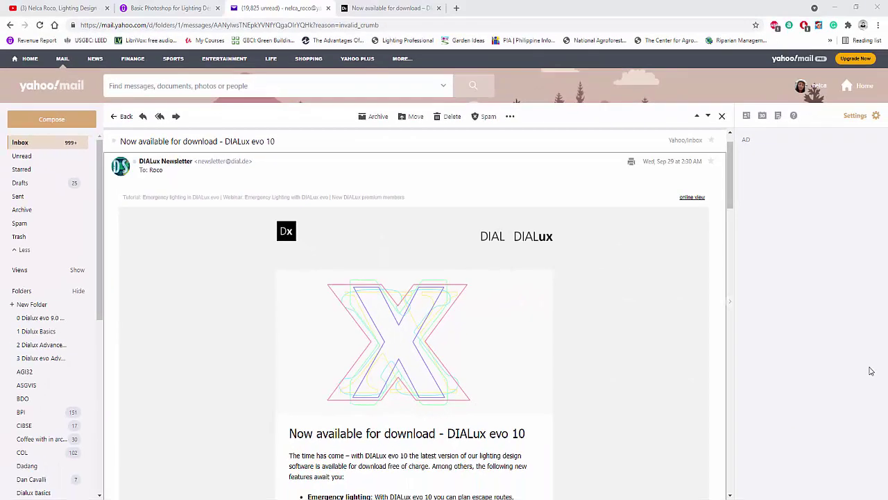
Read the DIALux newsletter e-mail's announcement and list of new features in DIALux evo 10
scroll(648, 417, "down", 1)
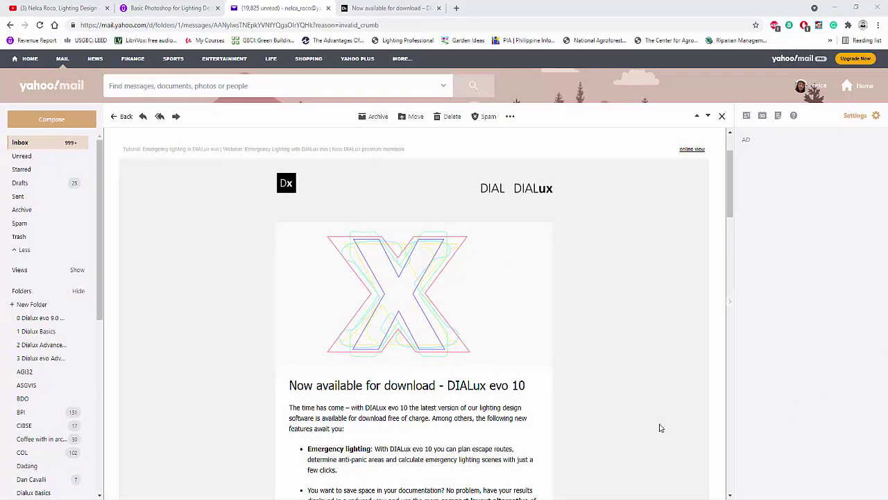
scroll(659, 426, "down", 4)
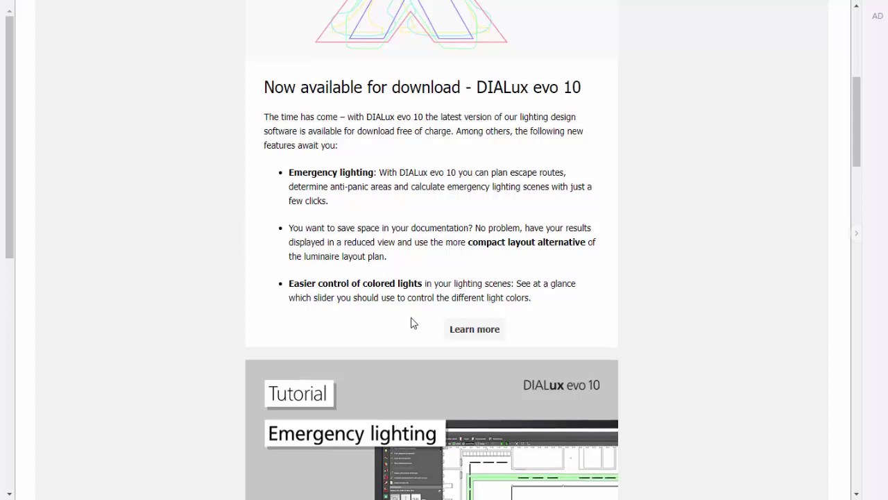
scroll(412, 322, "down", 2)
scroll(410, 317, "down", 2)
scroll(410, 317, "up", 4)
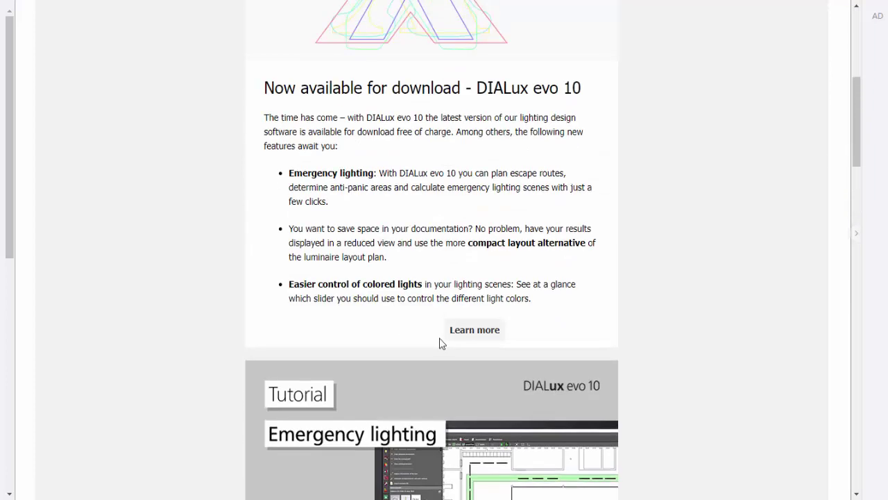
Switch to the DIALux evo 10 news article and examine its feature summary and the Emergency lighting section
left_click(424, 40)
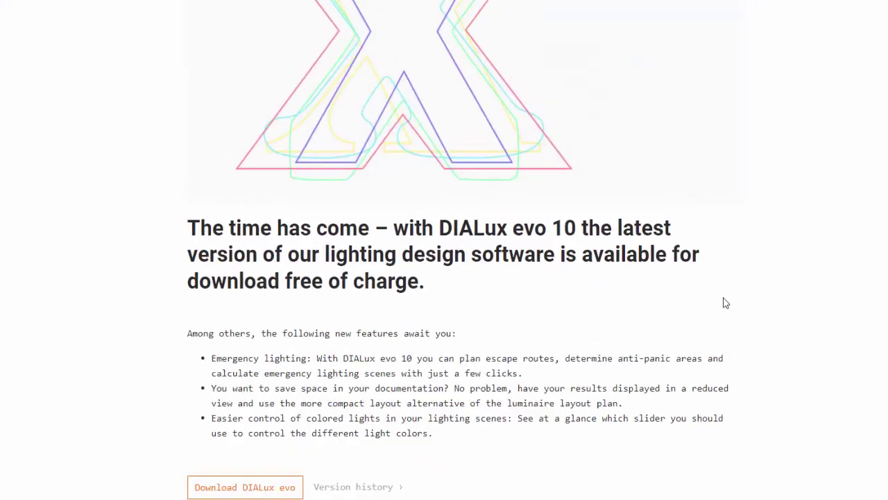
scroll(735, 286, "down", 3)
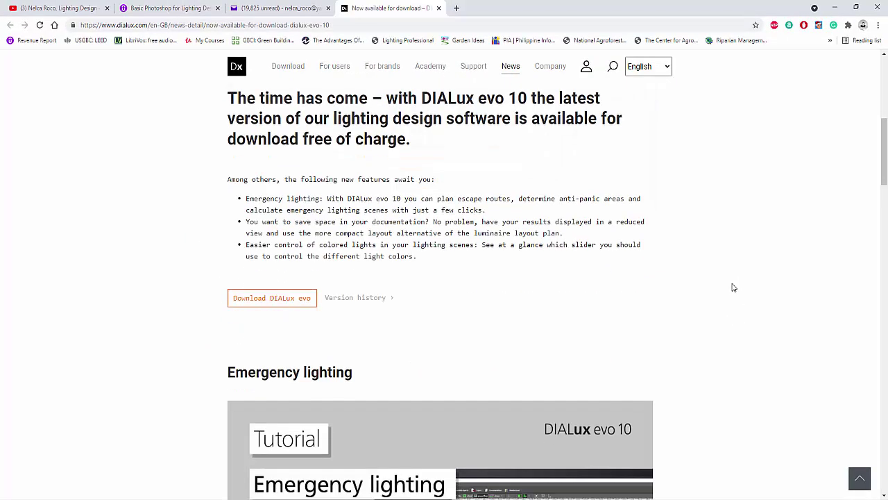
scroll(593, 343, "up", 7)
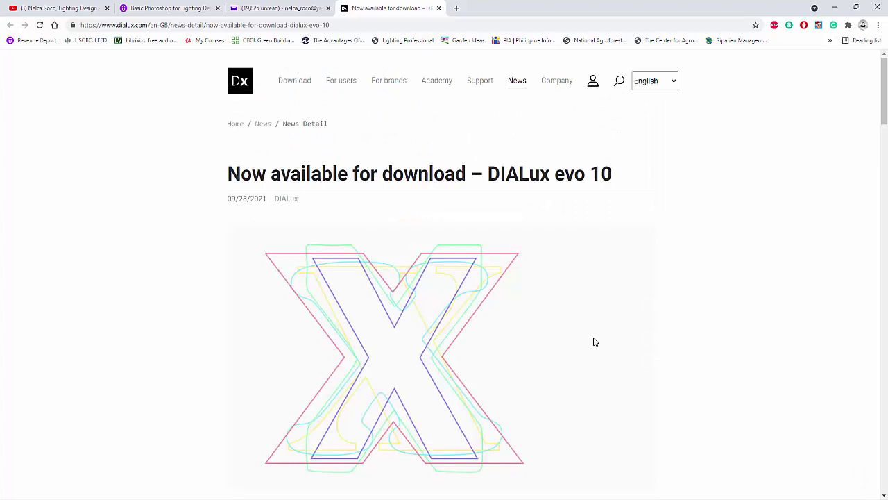
scroll(577, 340, "down", 3)
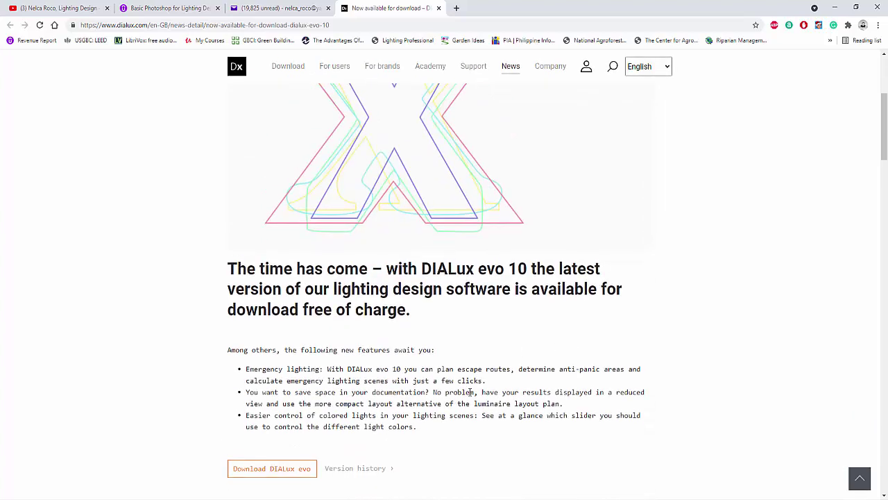
scroll(267, 381, "down", 1)
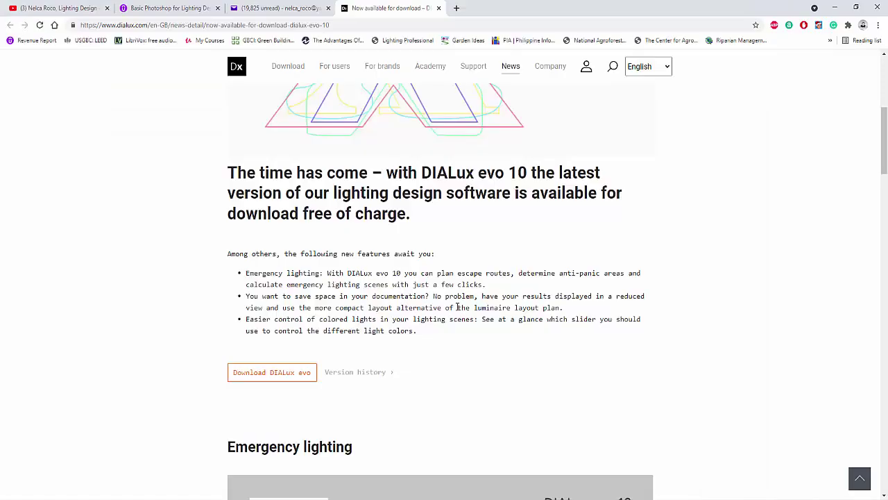
scroll(395, 355, "down", 3)
scroll(395, 354, "down", 10)
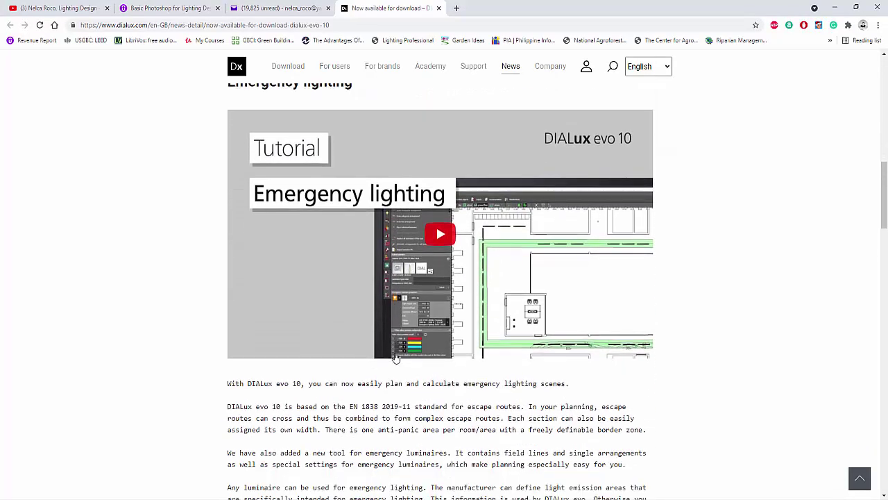
Examine the article's Layout section on the compact luminaire layout plan and its Light scenes section on colored sliders
scroll(396, 361, "down", 1)
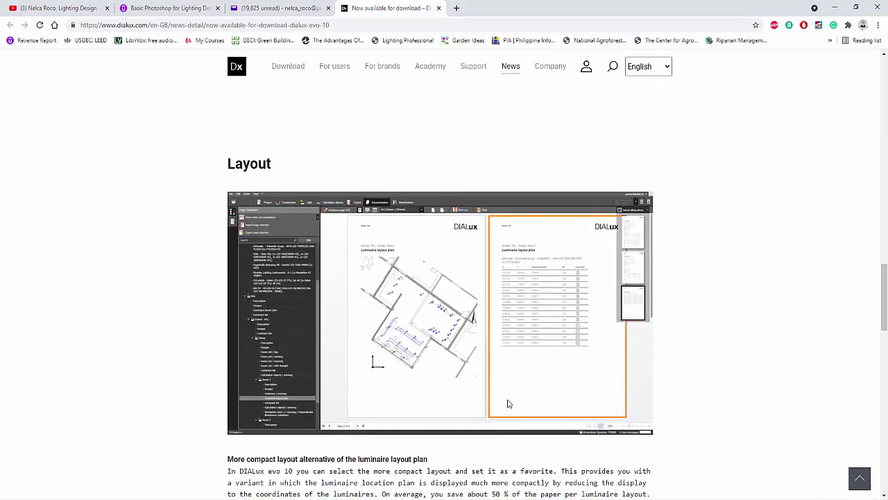
scroll(579, 401, "down", 1)
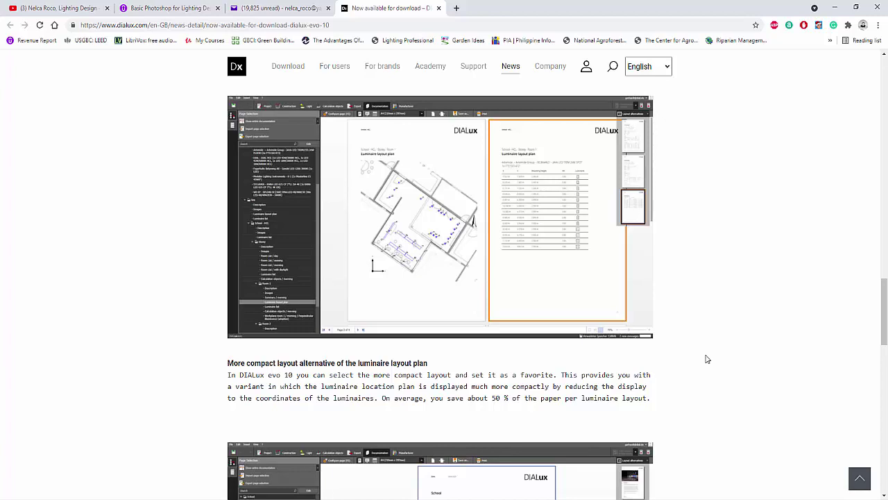
scroll(705, 358, "up", 1)
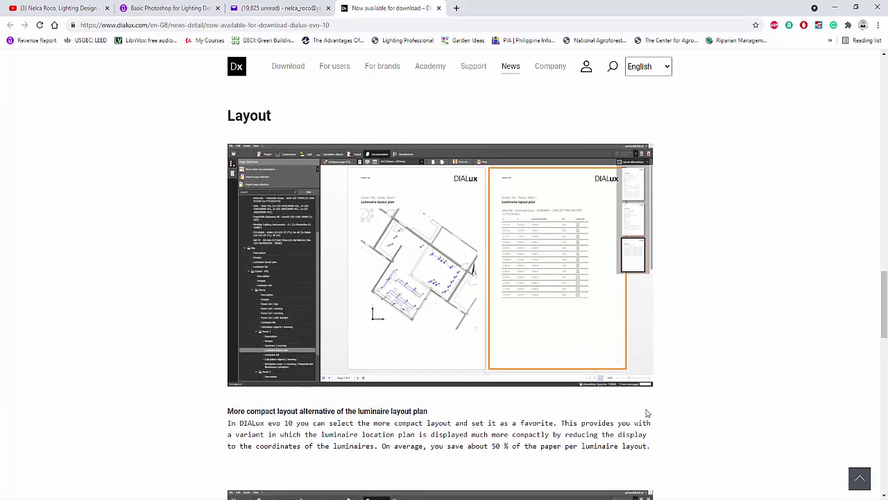
scroll(668, 410, "down", 1)
scroll(668, 410, "down", 5)
scroll(668, 409, "down", 6)
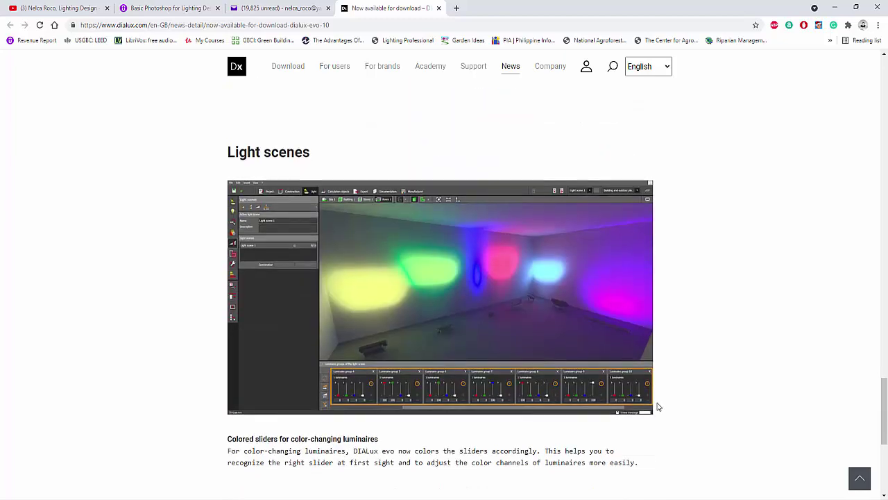
scroll(655, 406, "down", 2)
scroll(655, 405, "up", 2)
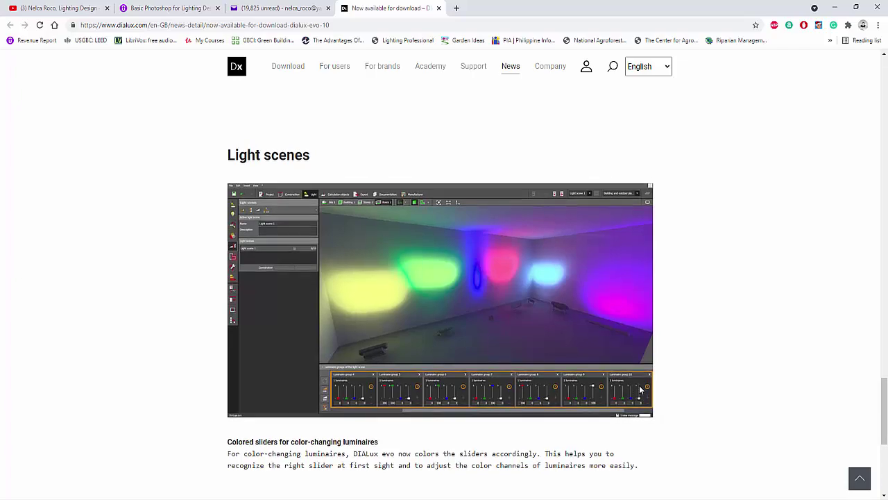
Follow the article's download link to the DIALux download page and start the DIALux evo 10 download
scroll(654, 416, "up", 15)
scroll(654, 430, "up", 14)
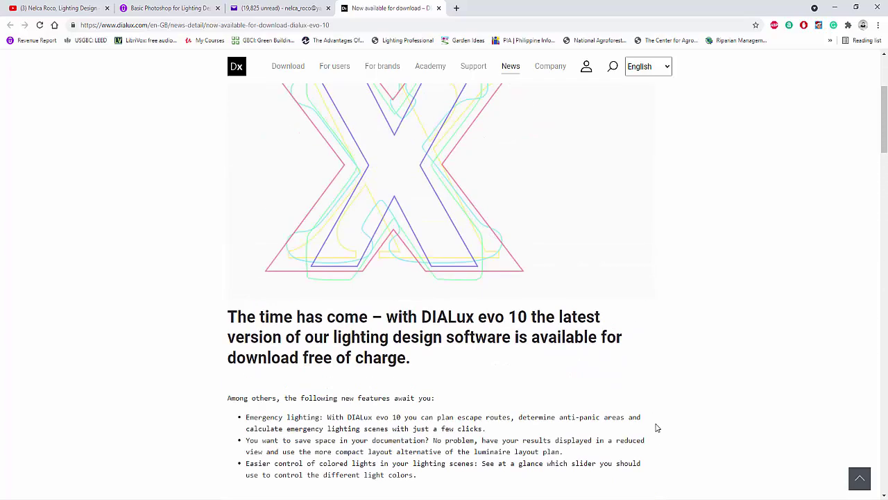
scroll(654, 430, "down", 4)
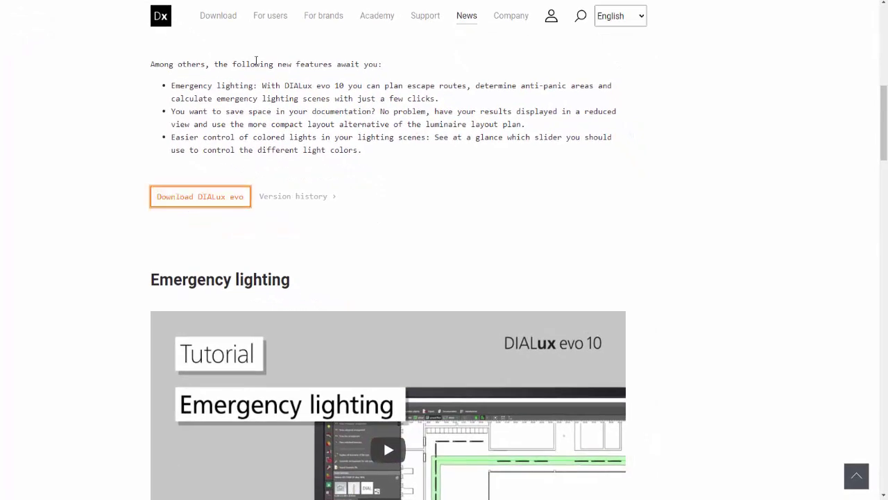
left_click(249, 187)
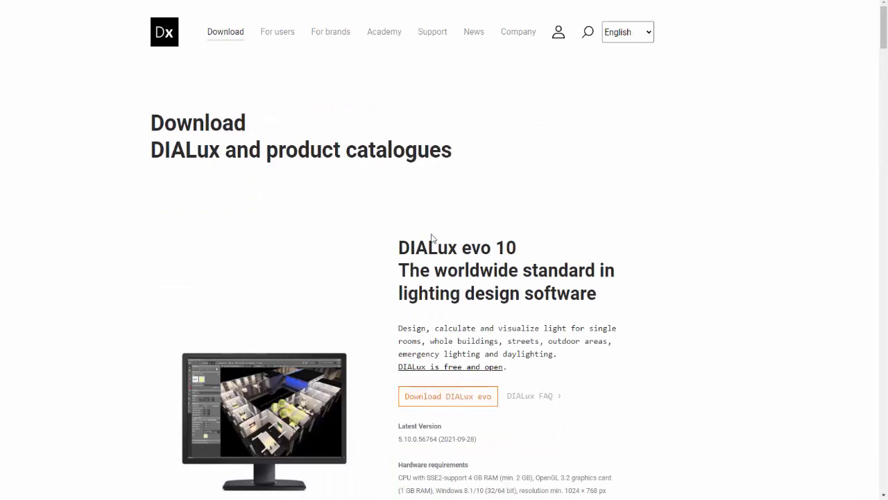
scroll(420, 344, "down", 2)
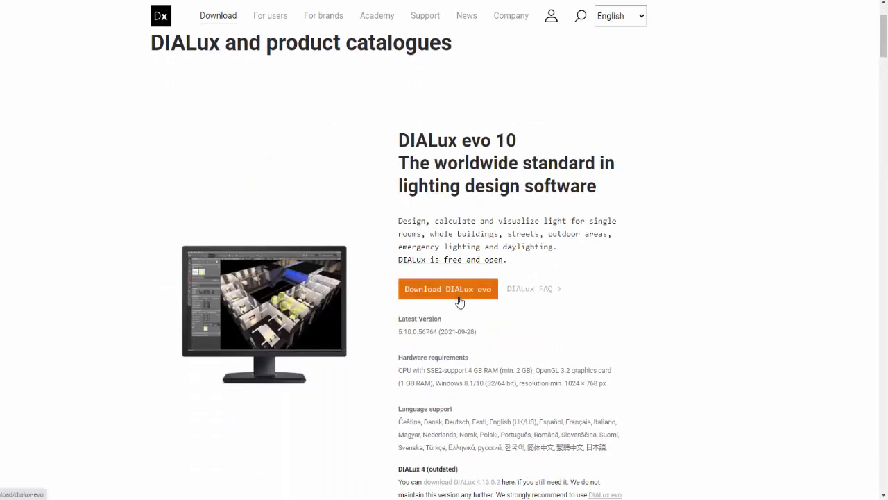
scroll(458, 299, "down", 2)
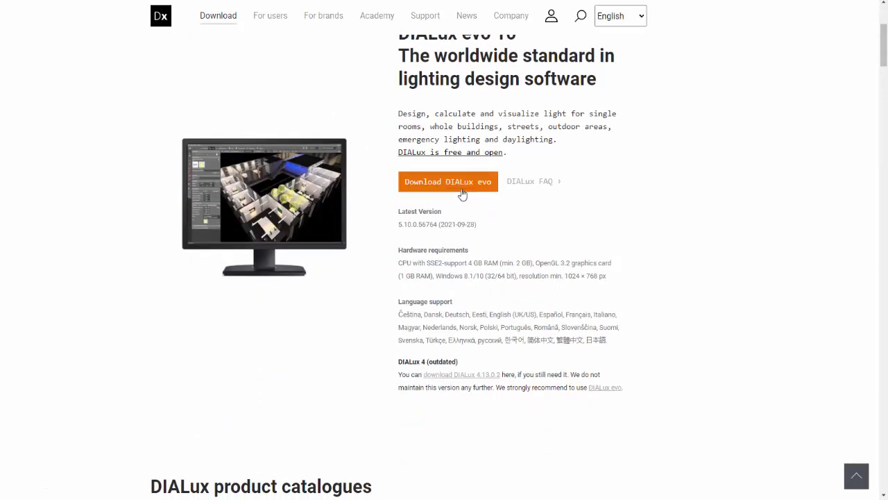
left_click(462, 190)
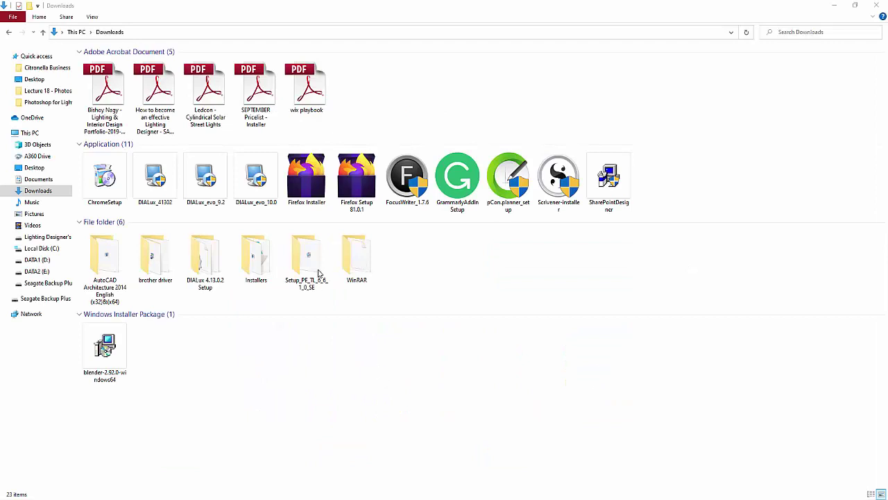
Run the DIALux_evo_10.0 installer from the Downloads folder in File Explorer as administrator
left_click(255, 179)
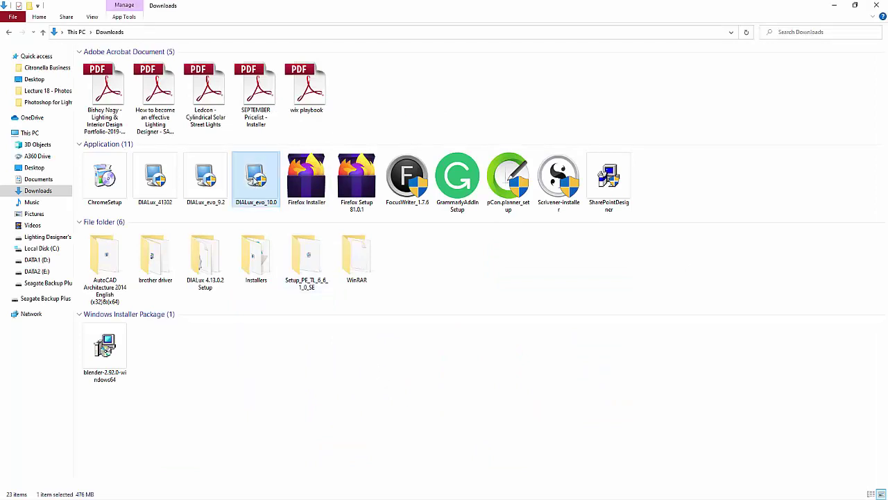
right_click(254, 178)
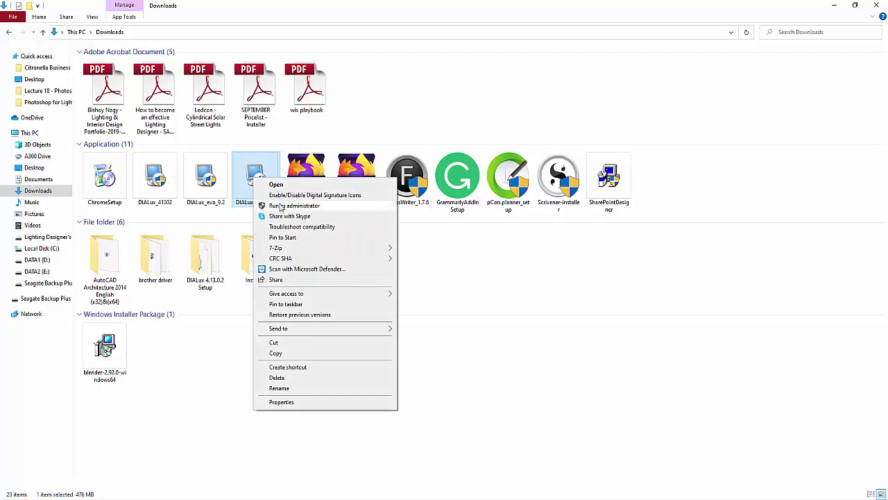
left_click(281, 206)
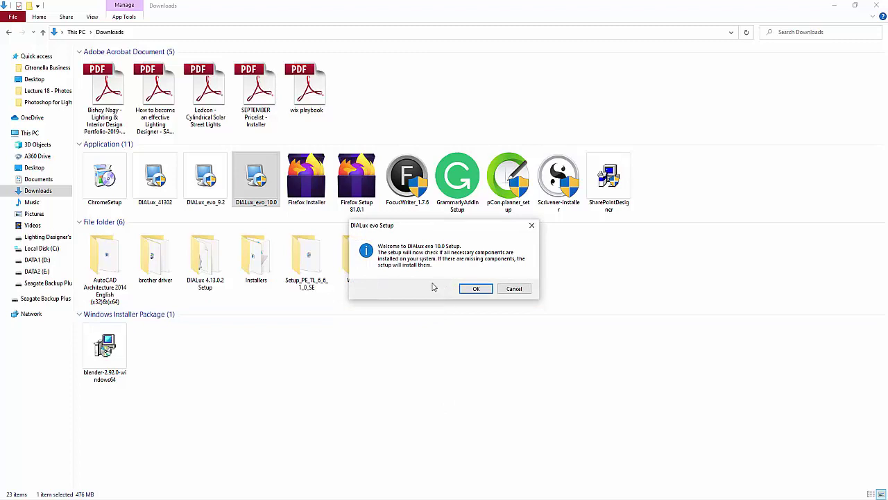
Let the setup check for required components and uninstall the existing DIALux evo version
left_click(473, 288)
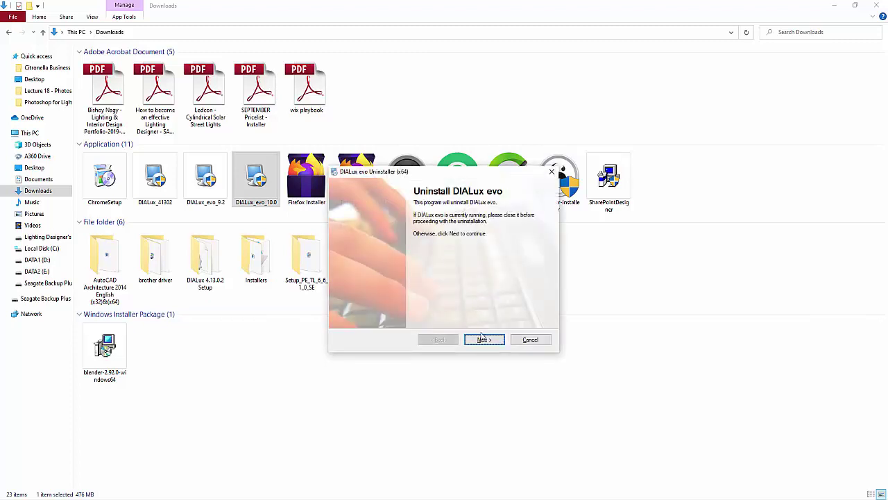
left_click(485, 339)
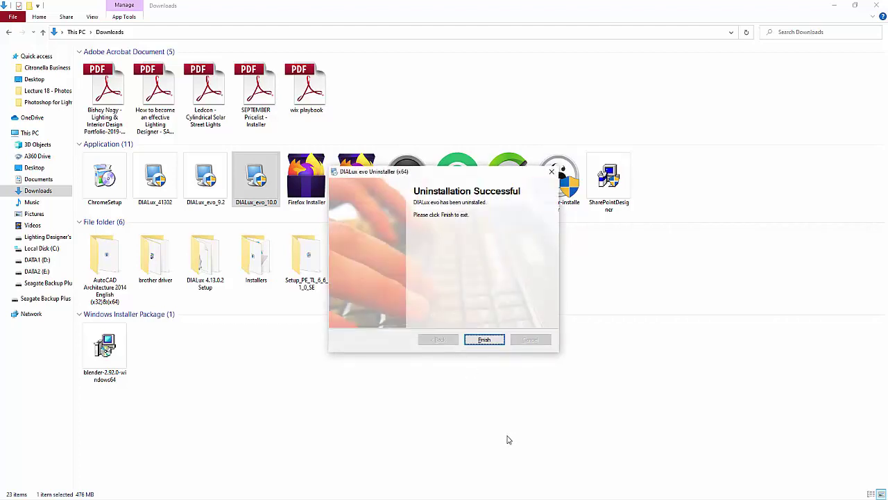
left_click(484, 340)
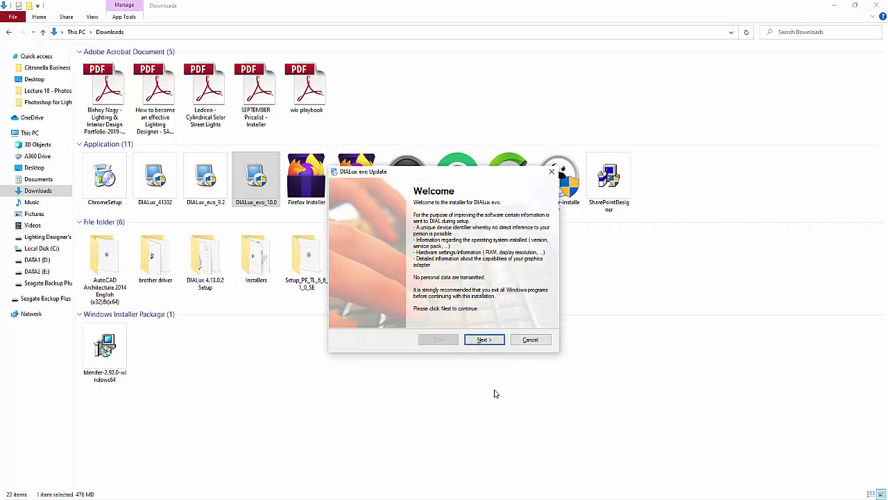
Install DIALux evo 10.0, agreeing to the license terms and keeping the DIALux evo shortcut folder, and finish with web content Drag&Drop allowed
left_click(486, 339)
left_click(339, 308)
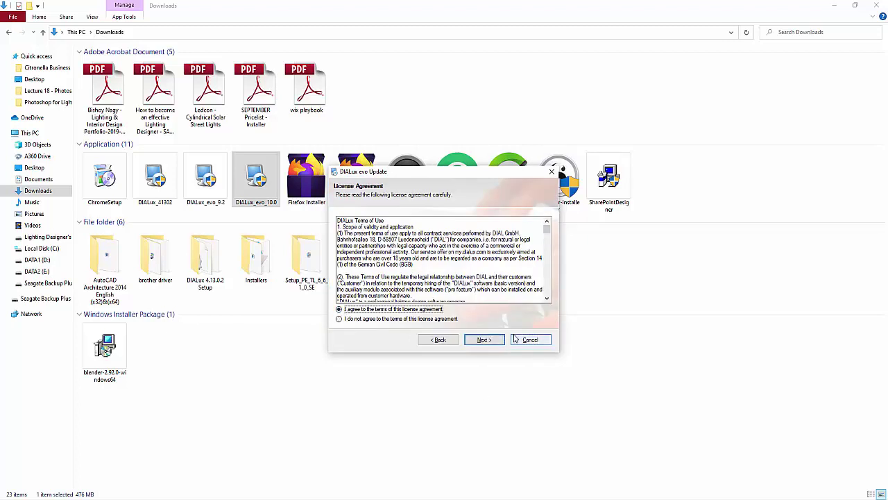
left_click(484, 339)
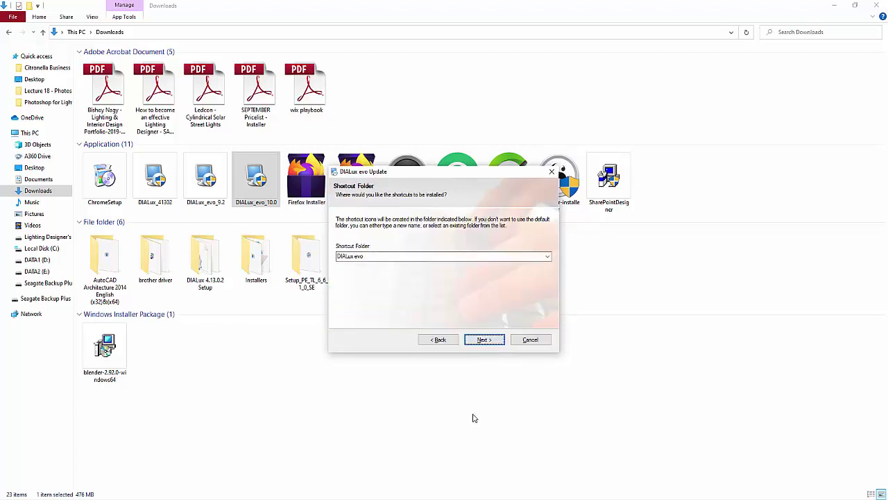
left_click(485, 340)
left_click(484, 339)
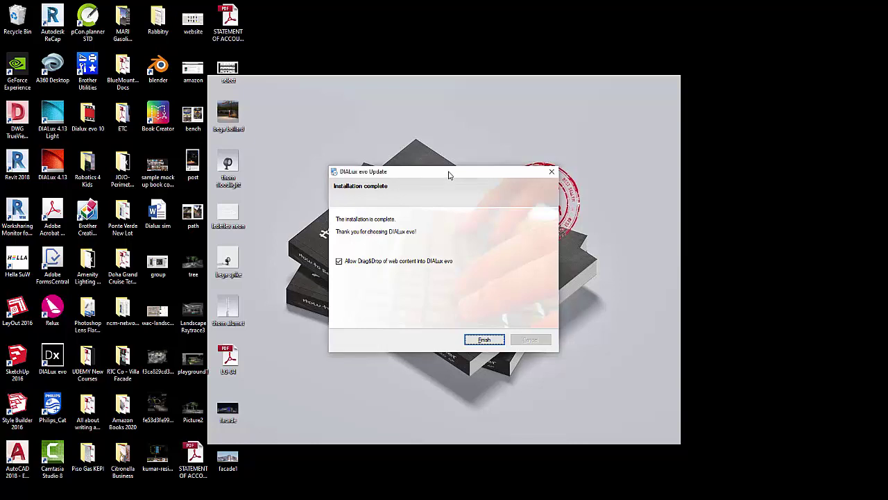
left_click_drag(449, 175, 198, 154)
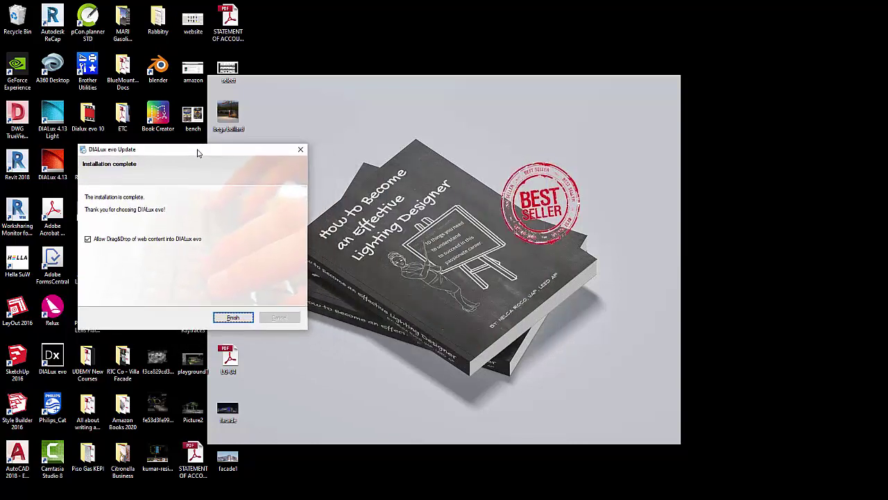
left_click(234, 319)
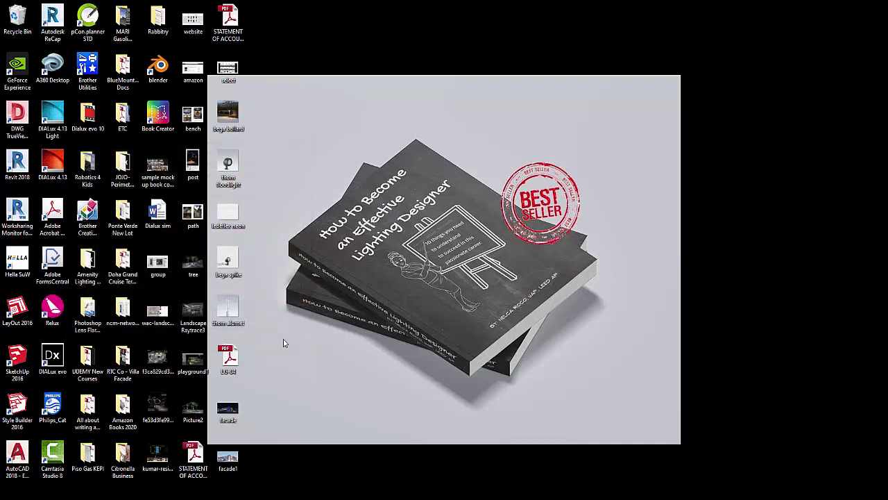
Refresh the desktop and launch DIALux evo from its shortcut
right_click(321, 359)
left_click(345, 387)
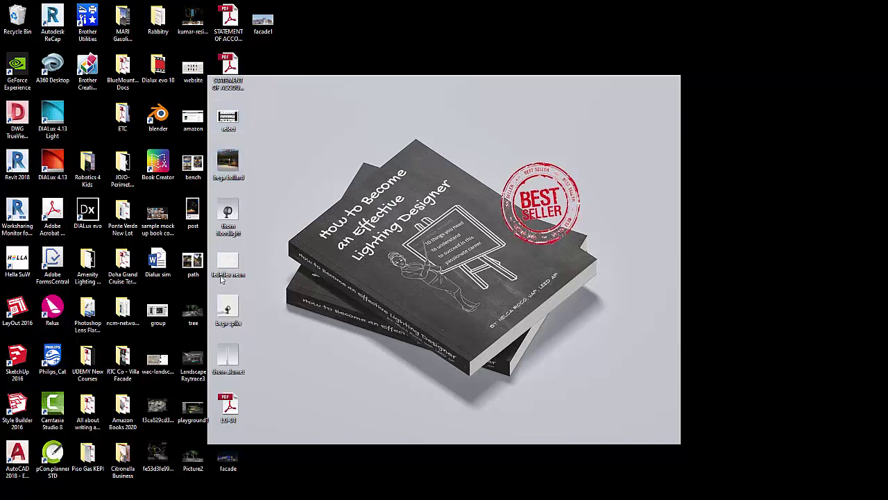
double_click(84, 210)
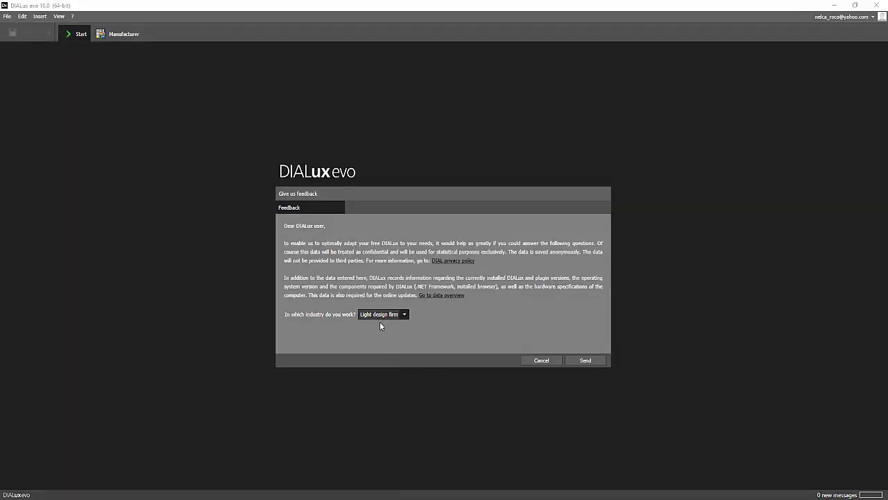
Send the feedback form with Light design firm as the industry, and open the existing Mercure Grand Hotel - Restaurant & Pool Area project
left_click(582, 360)
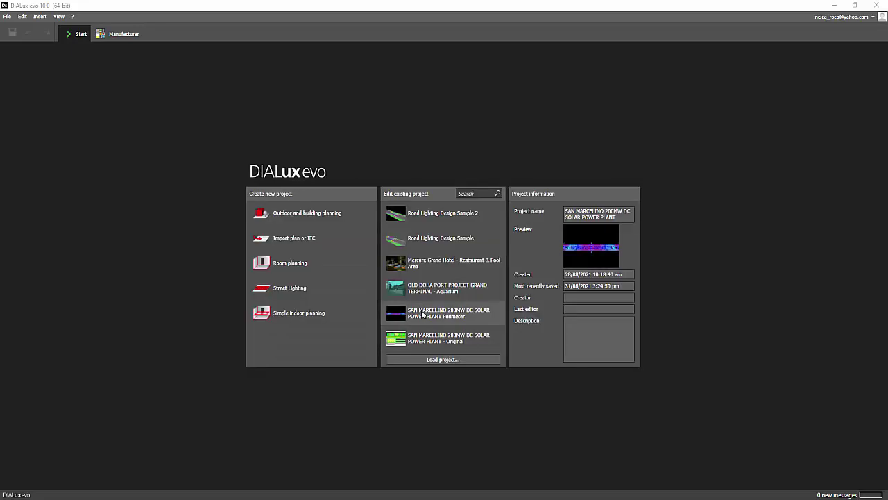
left_click(432, 267)
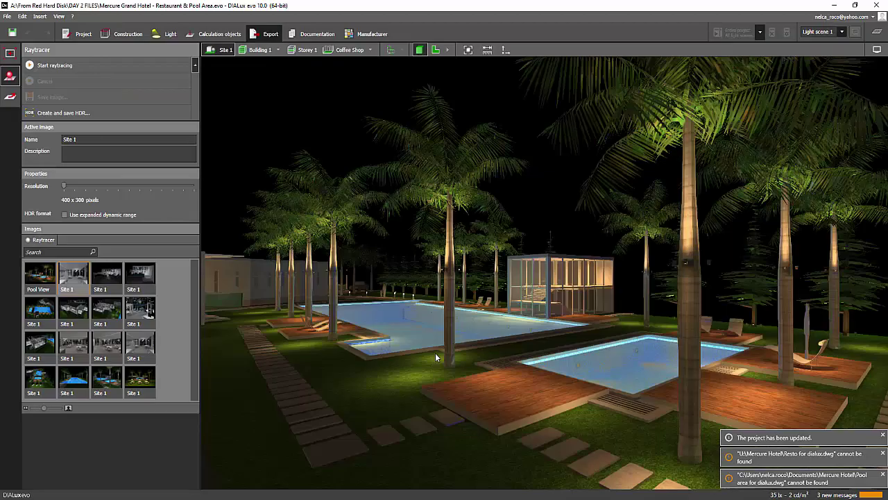
View the illuminated pool area from other angles, and examine the Coffee Shop's Summary / Light scene 1 documentation pages and luminaire list
left_click_drag(286, 116, 336, 173)
left_click_drag(281, 129, 324, 55)
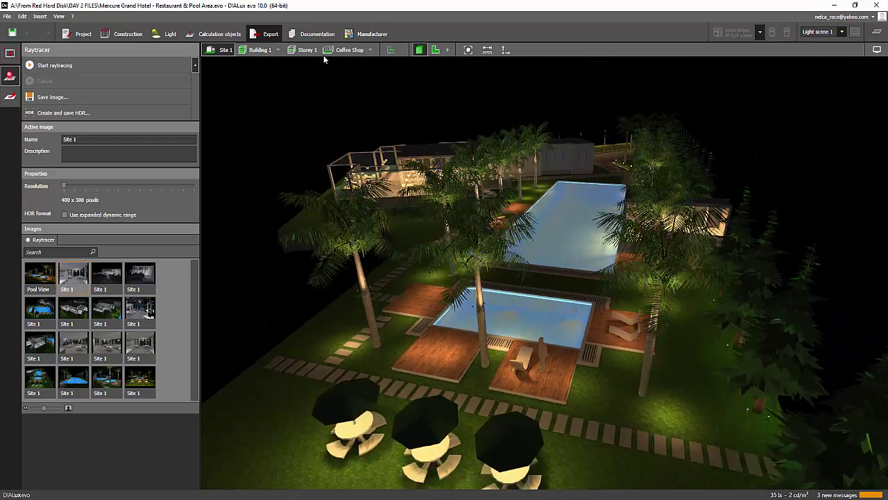
left_click(317, 34)
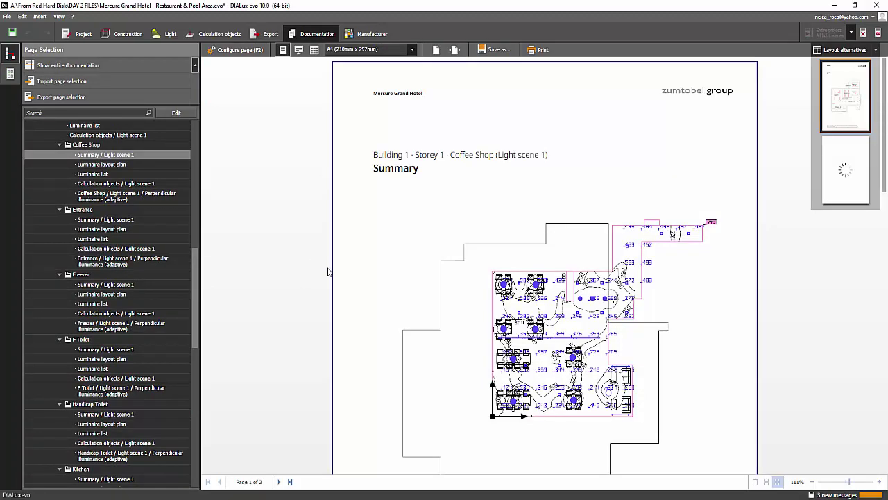
scroll(328, 271, "down", 3)
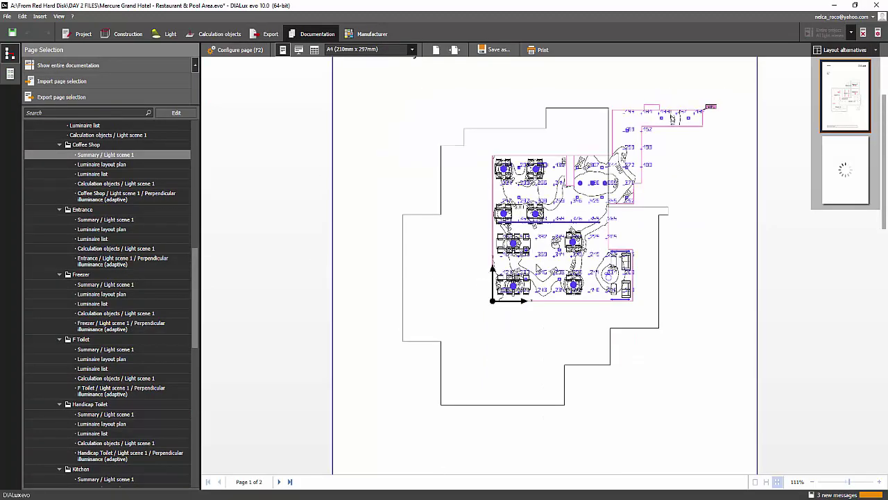
scroll(536, 268, "down", 15)
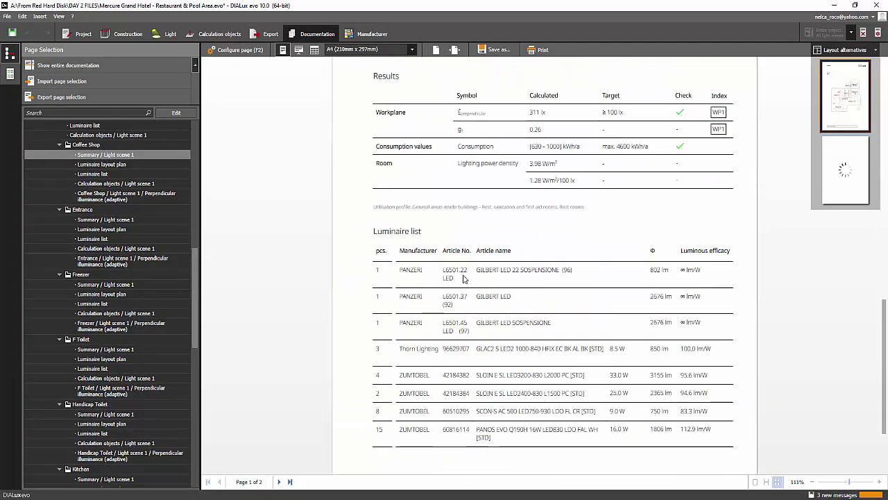
scroll(417, 249, "up", 7)
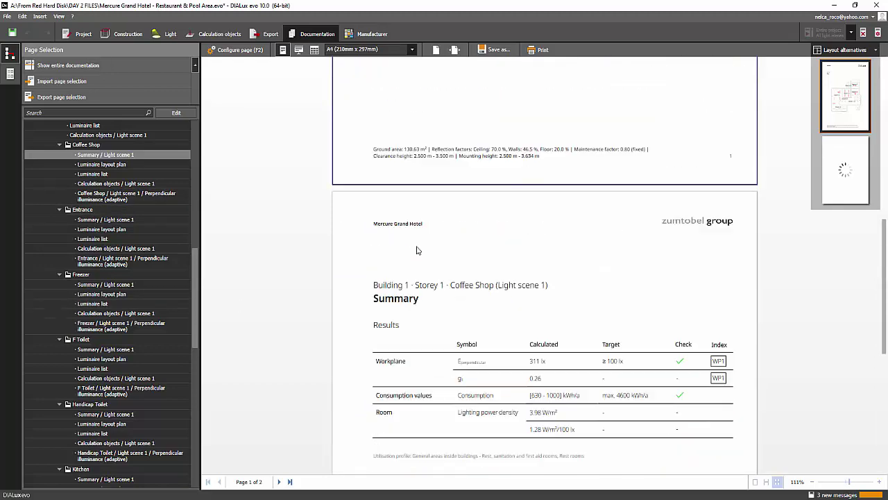
scroll(417, 252, "down", 9)
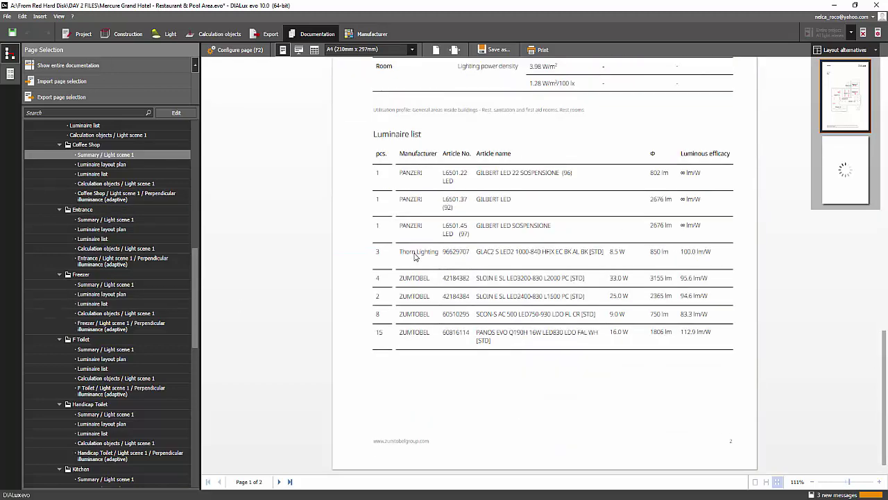
scroll(415, 256, "up", 9)
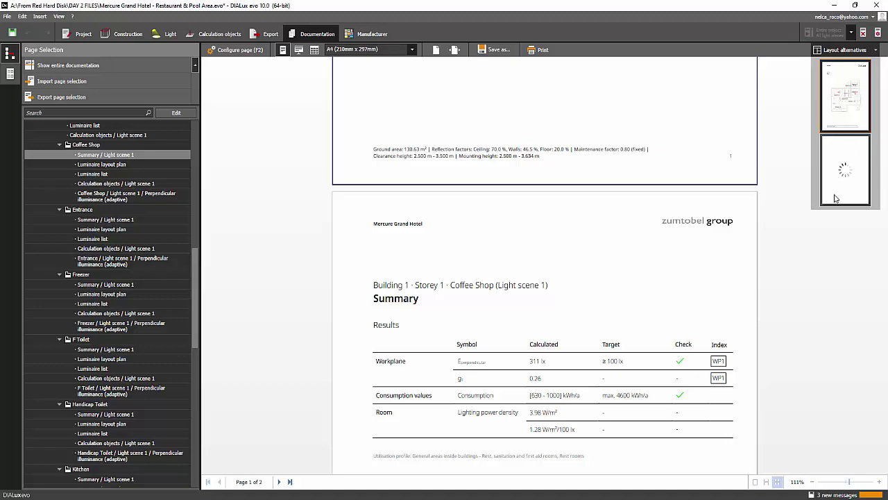
scroll(689, 281, "down", 4)
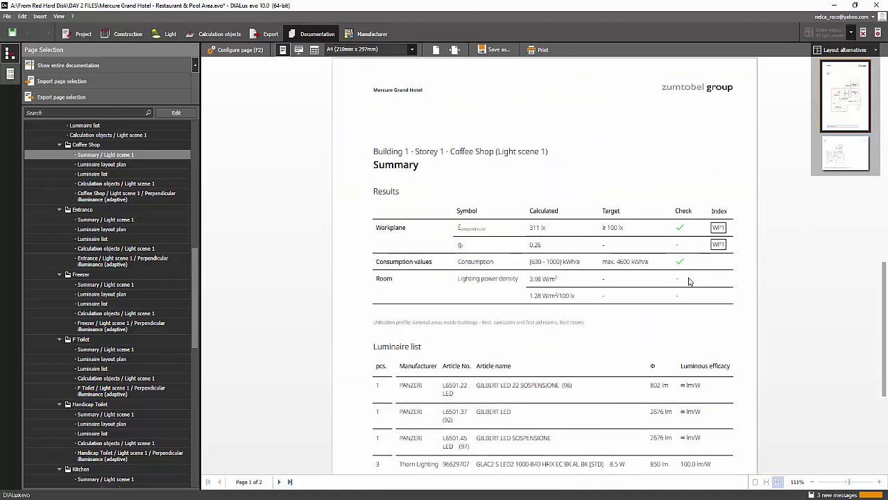
scroll(689, 280, "down", 6)
scroll(777, 220, "up", 15)
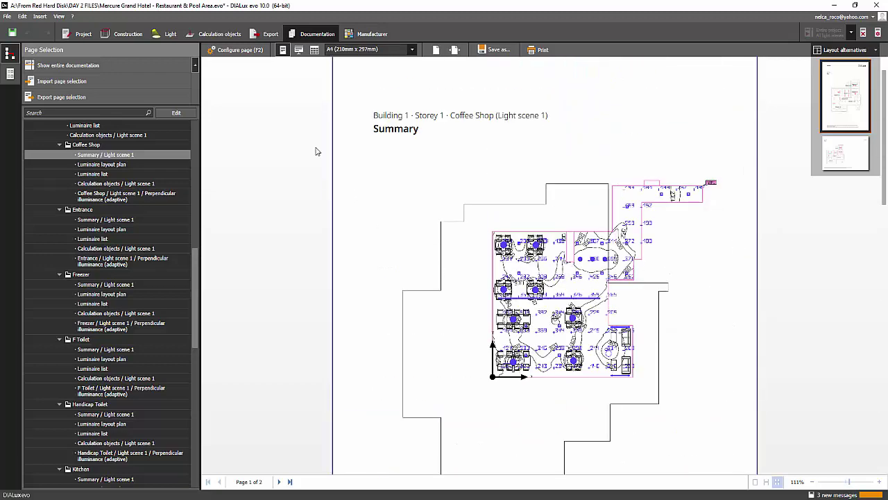
Examine the Coffee Shop summary's page configuration, its Calculation objects page, and the available documentation layouts
left_click(243, 52)
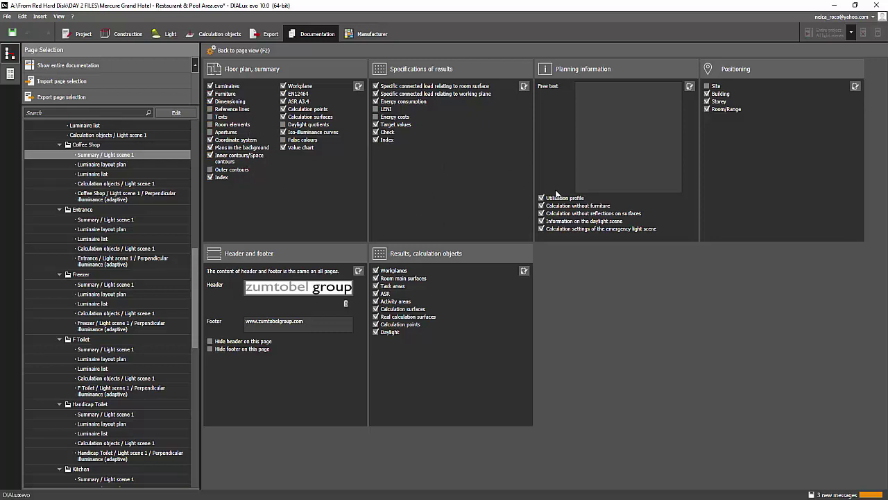
left_click(116, 183)
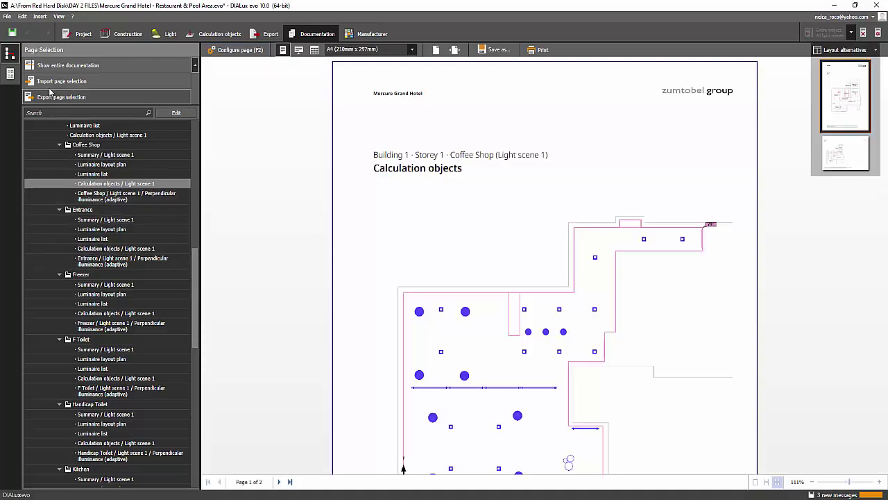
left_click(10, 73)
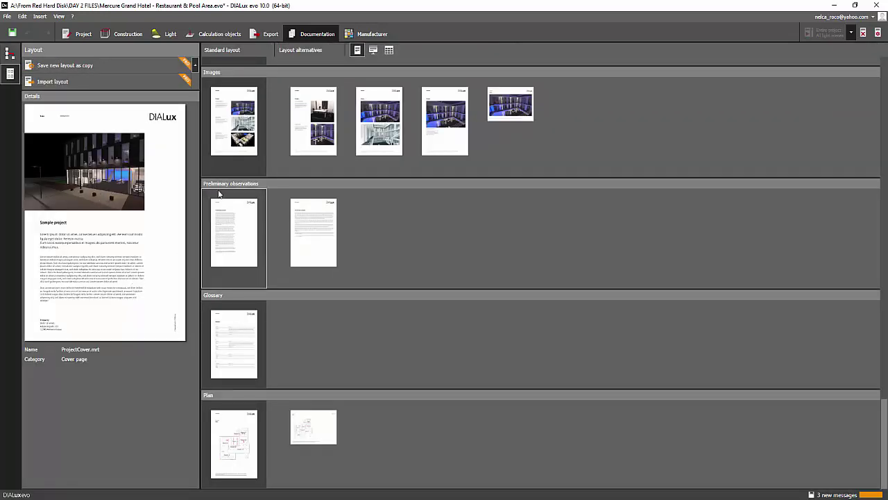
left_click(389, 49)
left_click(10, 53)
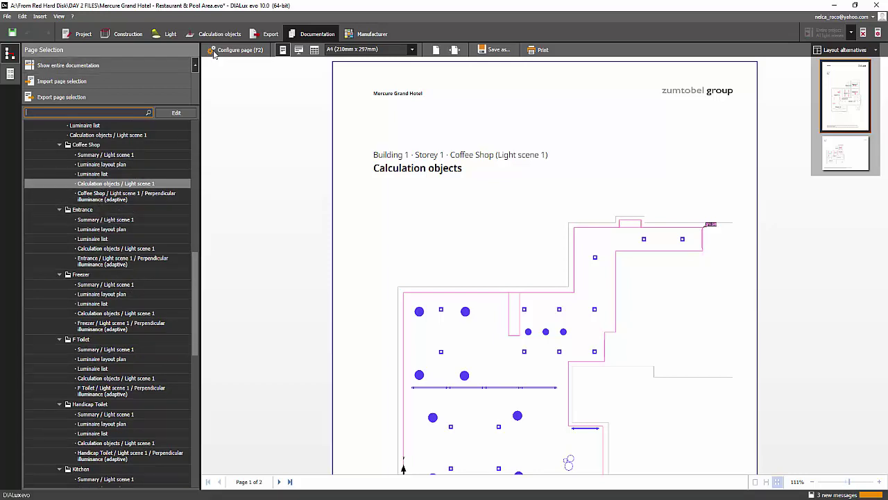
Open the luminaire planning tools and inspect the illuminated pool area up close
left_click(167, 36)
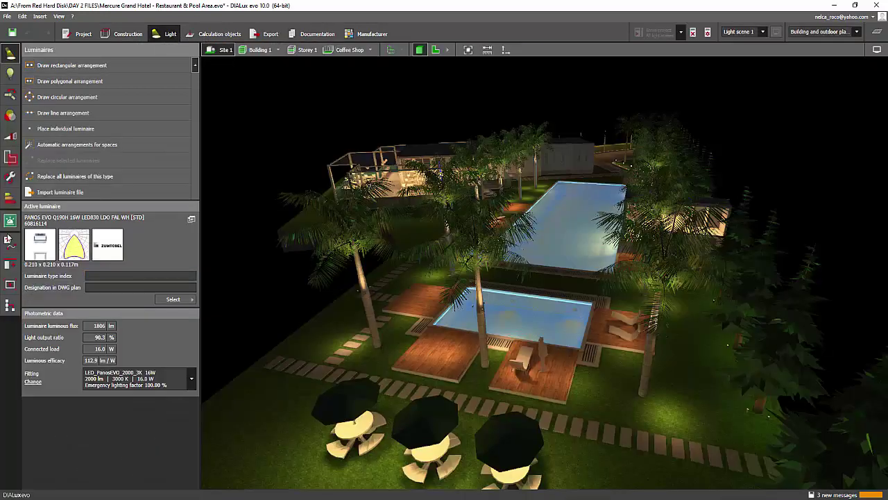
left_click(10, 138)
left_click_drag(316, 257, 365, 281)
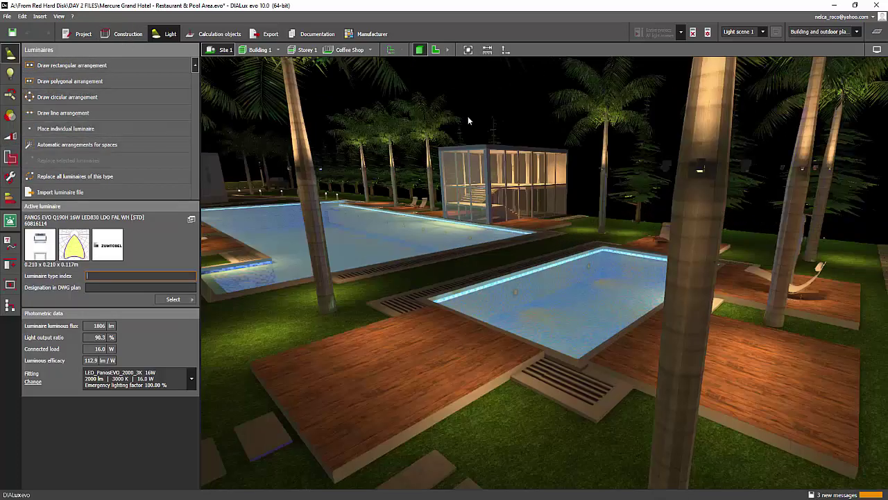
left_click_drag(468, 116, 414, 177)
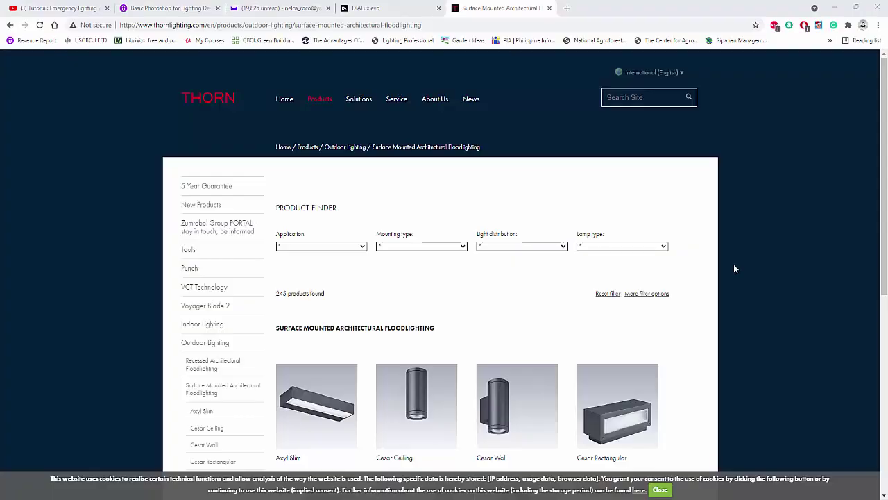
On the Thorn website, open the Contrast floodlight family and the CONT3 12L70-RGBW NB RDMX SP ANT product under Contrast Medium
scroll(733, 264, "down", 3)
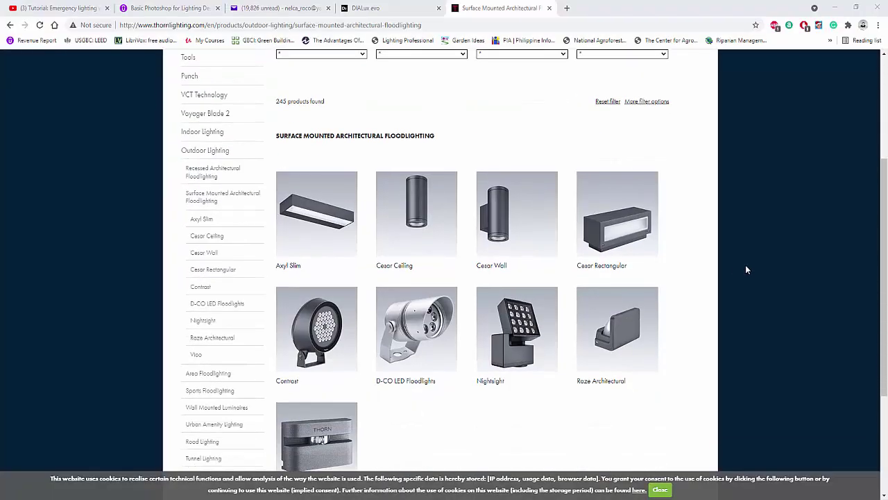
scroll(378, 416, "down", 2)
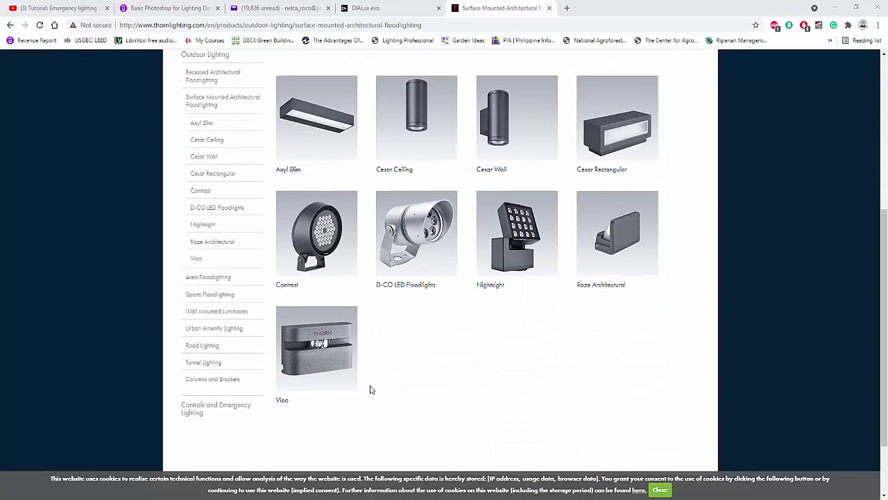
left_click(285, 242)
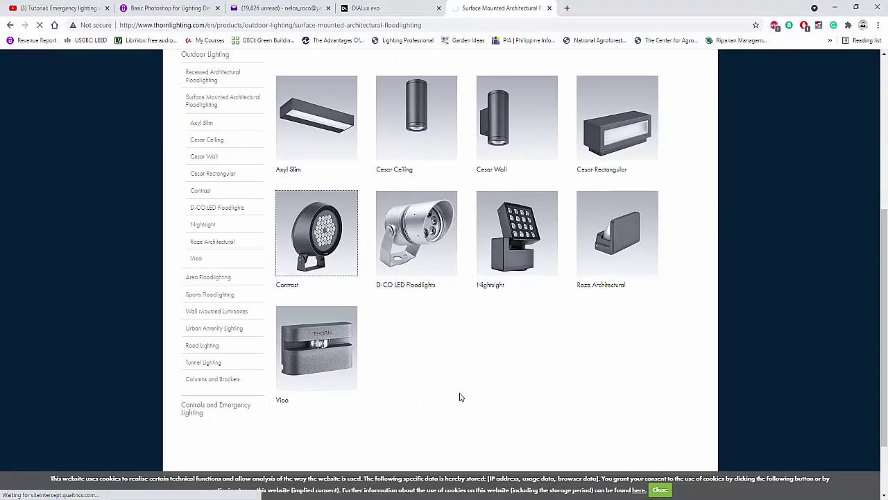
scroll(465, 385, "down", 3)
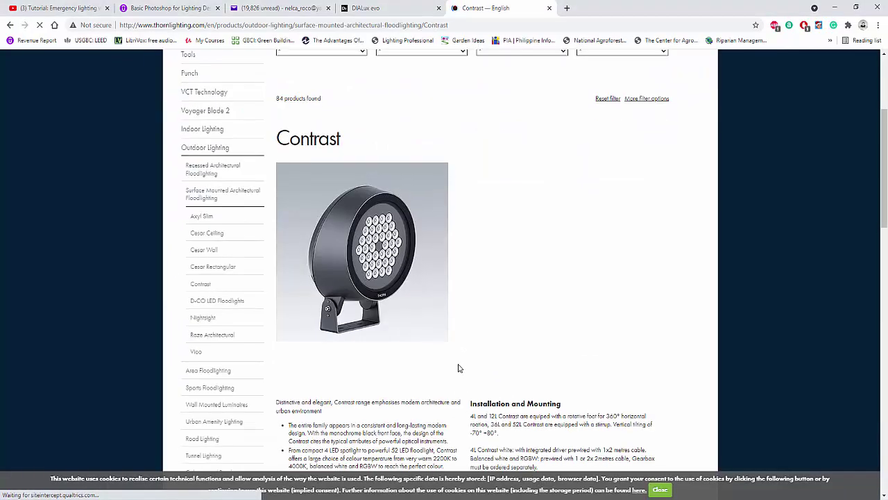
scroll(458, 367, "down", 15)
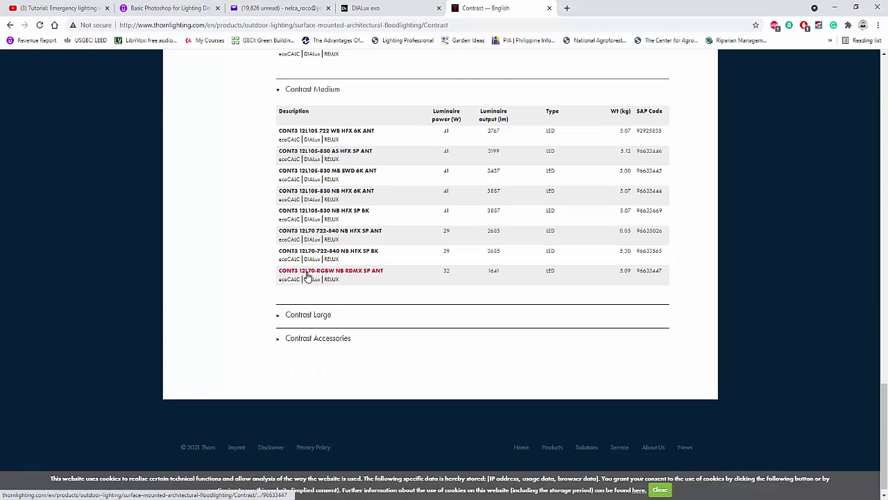
left_click(311, 279)
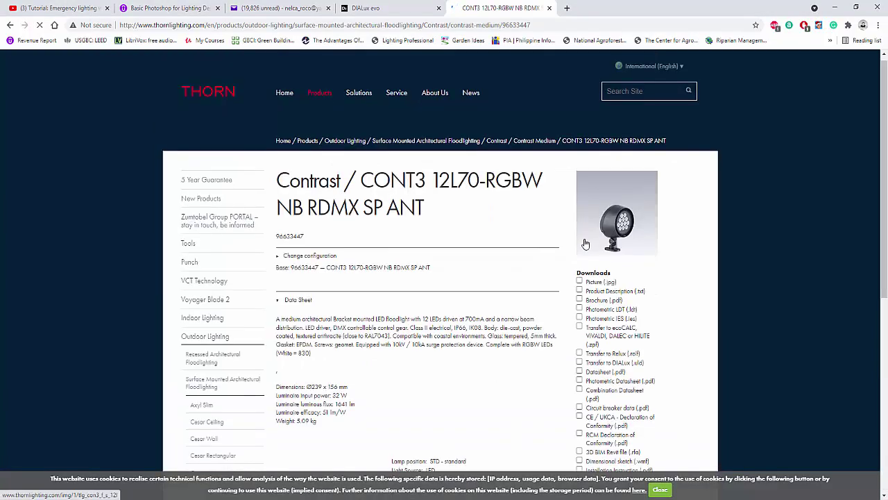
Highlight RGBW in the product name and save the floodlight's DIALux luminaire file (.uld) under the file name 375688
scroll(444, 152, "down", 2)
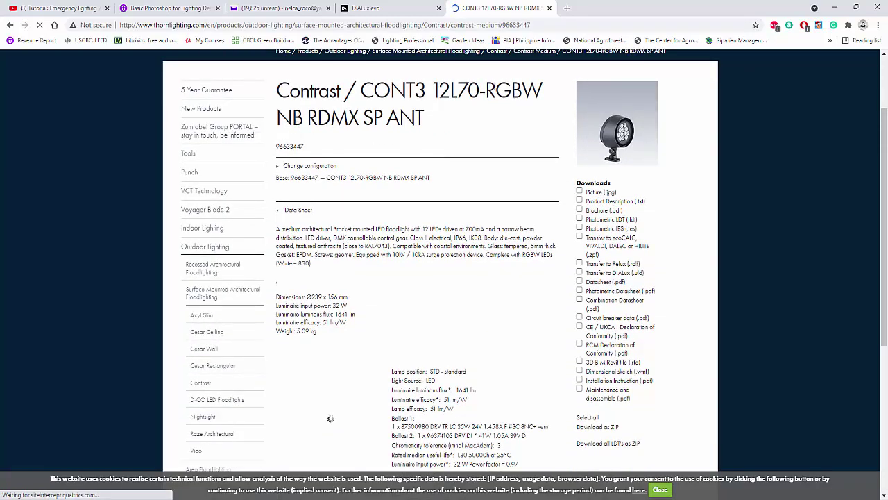
left_click_drag(492, 89, 557, 99)
left_click_drag(485, 90, 545, 104)
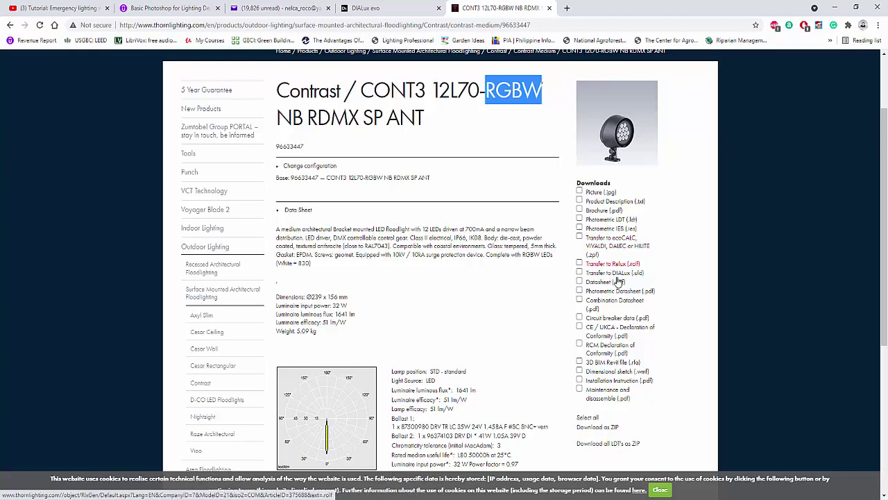
left_click(602, 275)
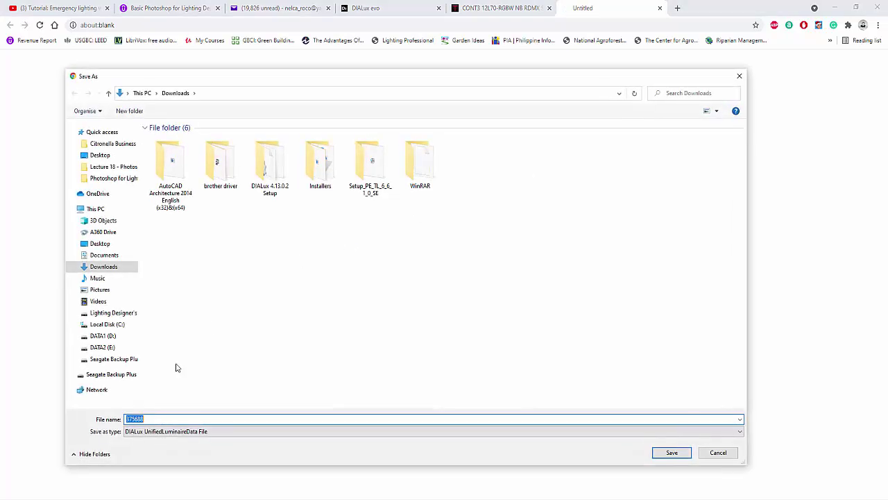
left_click(100, 242)
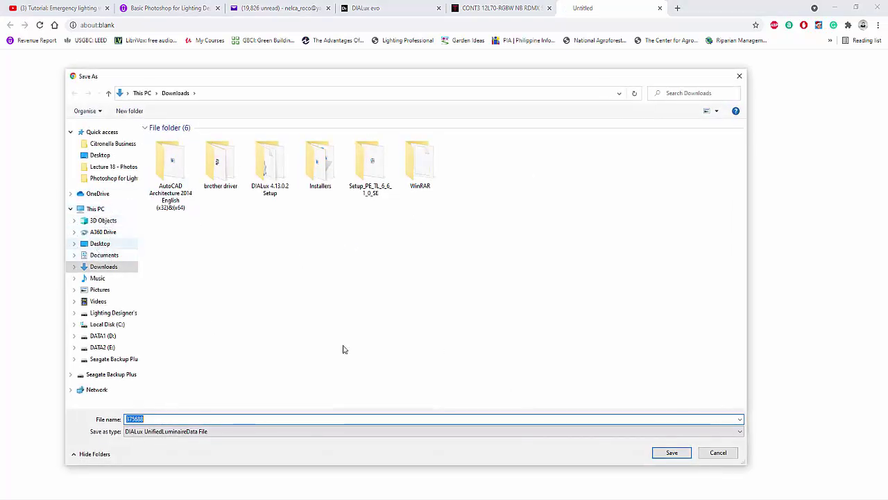
left_click(672, 453)
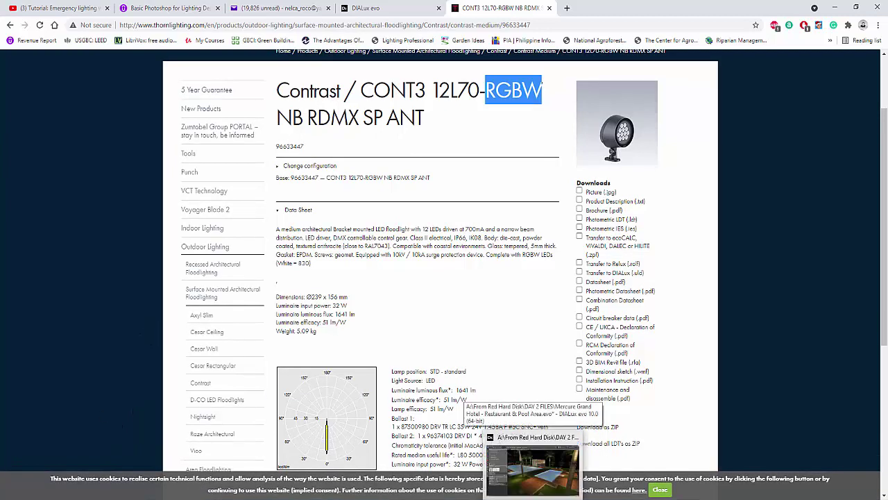
Switch to DIALux evo with the downloaded CONT3 12L70-RGBW NB RDMX SP ANT floodlight as the active luminaire, and view the building's exterior
left_click(535, 454)
left_click_drag(328, 247, 416, 297)
left_click(503, 228)
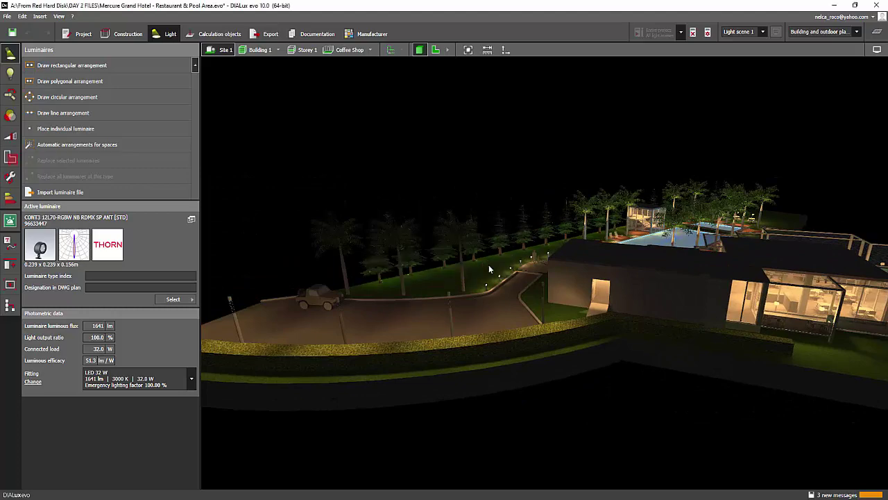
mouse_move(489, 264)
left_mouse_down()
mouse_move(400, 294)
mouse_move(427, 308)
mouse_move(363, 348)
mouse_move(652, 292)
mouse_move(674, 321)
mouse_move(619, 332)
mouse_move(558, 297)
mouse_move(486, 277)
left_mouse_up()
Place one individual CONT3 12L70-RGBW floodlight at the roof edge above the building's end wall, accepting that the results become invalid
left_click(70, 131)
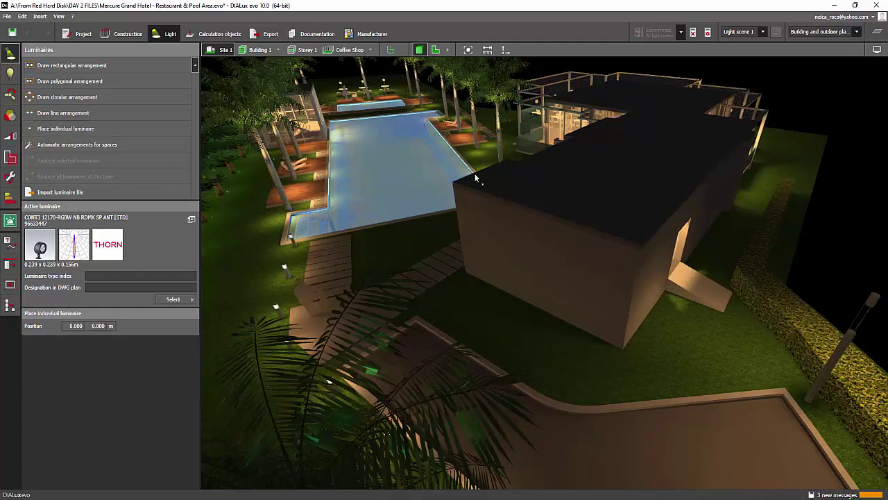
left_click(542, 213)
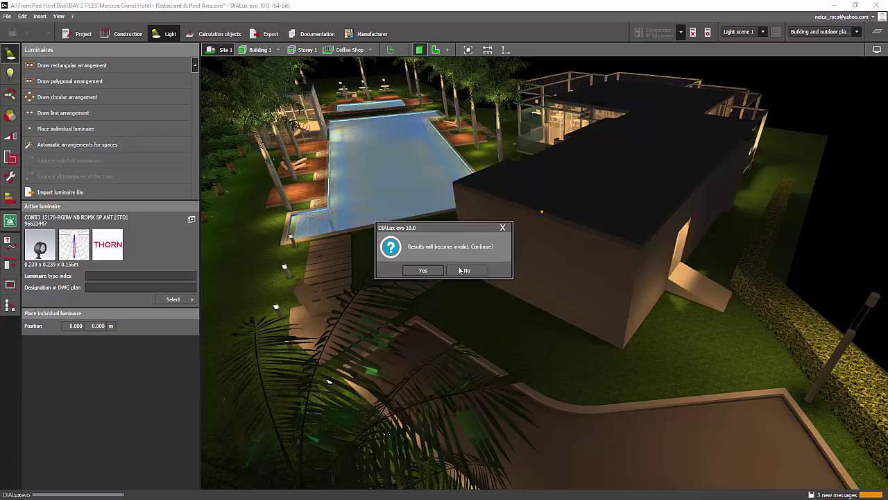
left_click(427, 271)
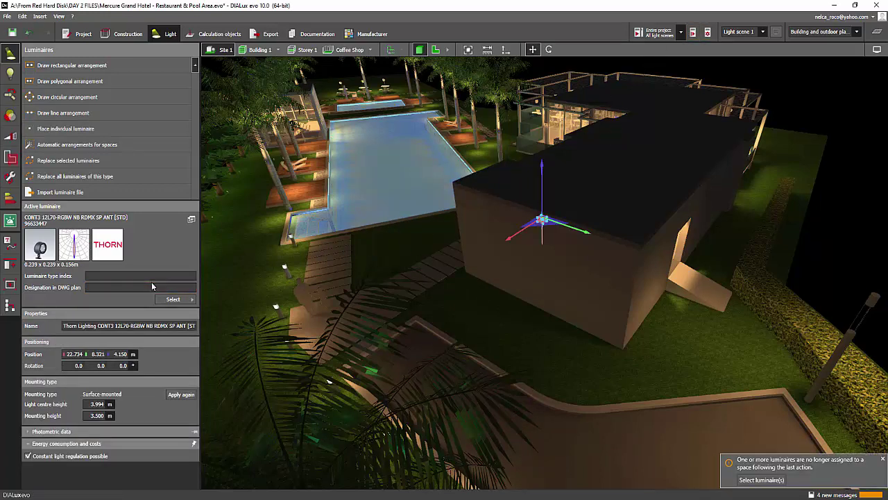
Aim the placed floodlight by setting its illumination point on the ground in front of the building, at about 38.546, 18.964, 0.000 m
scroll(428, 222, "up", 10)
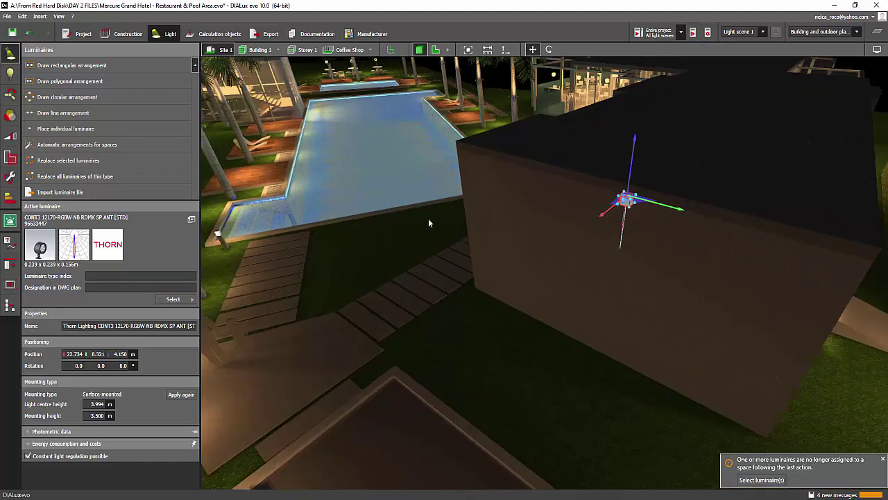
scroll(423, 227, "down", 5)
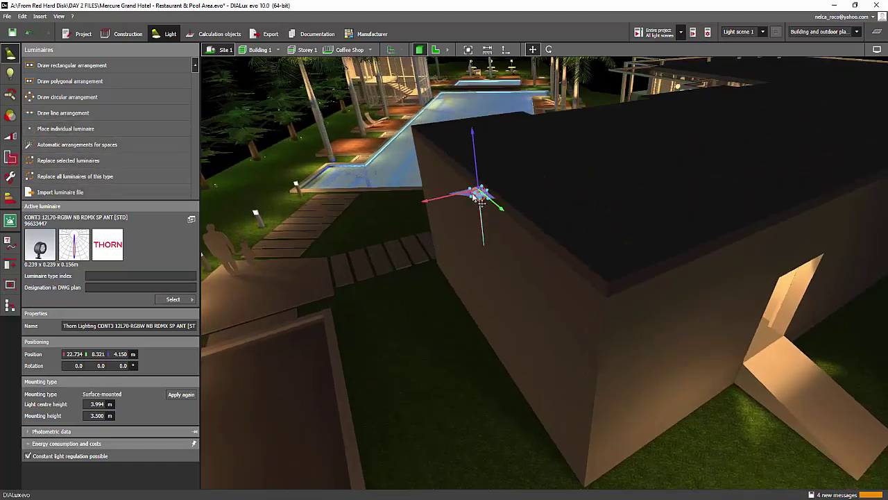
left_click(11, 95)
left_click(61, 73)
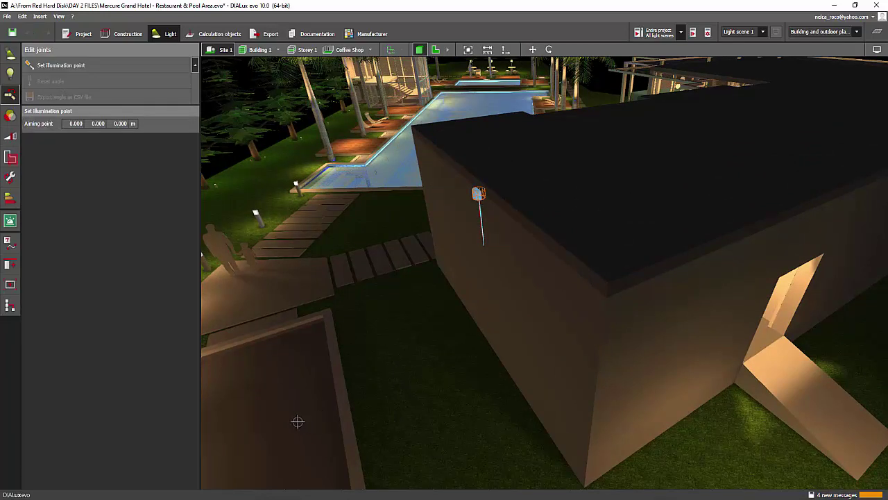
left_click(318, 426)
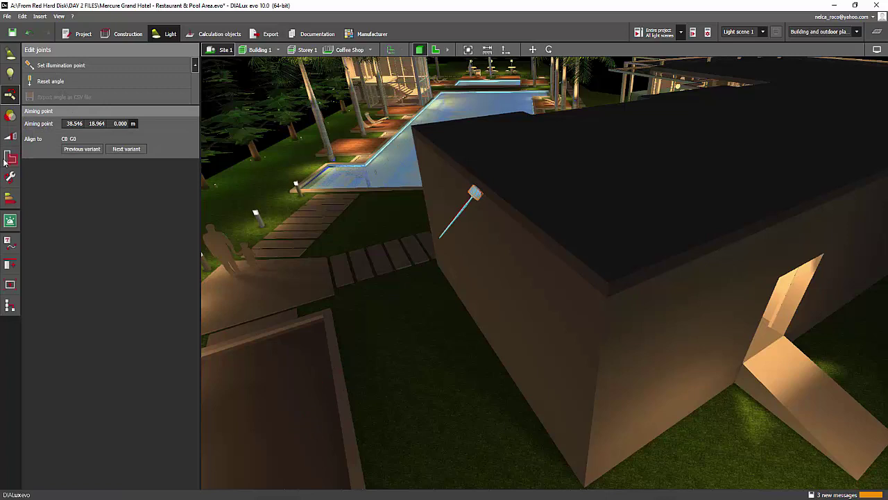
Create a new luminaire group in Light scene 1 and move the placed floodlight from the Inside group into it
left_click(11, 137)
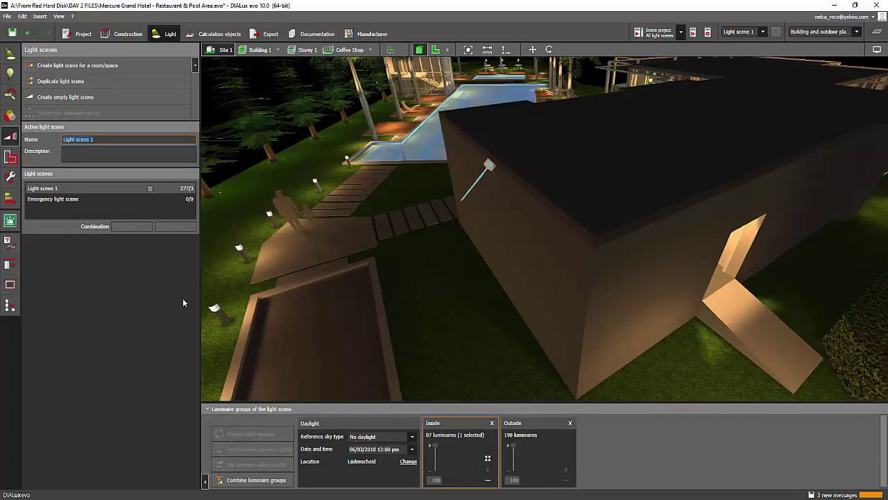
middle_click_drag(371, 301, 365, 260)
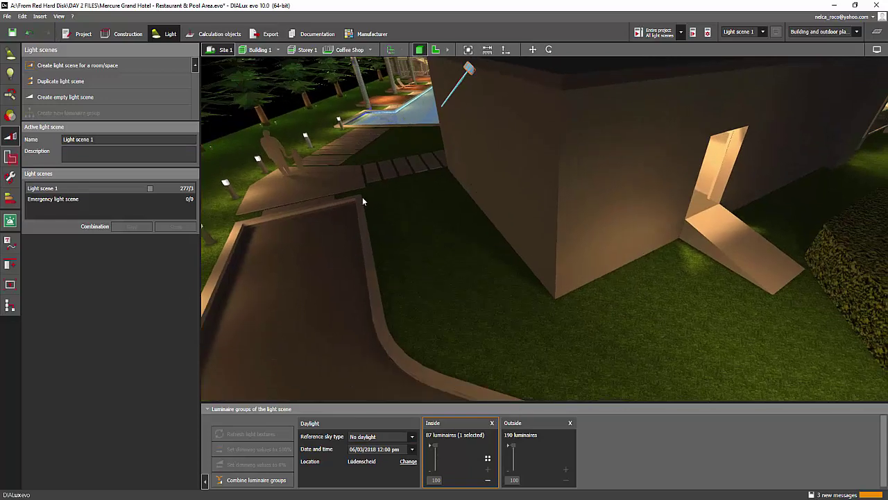
middle_click_drag(362, 196, 369, 231)
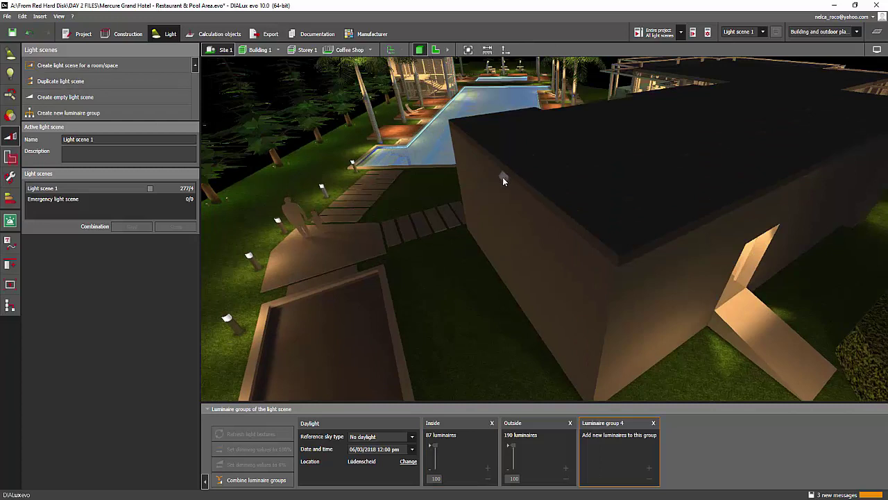
left_click(503, 177)
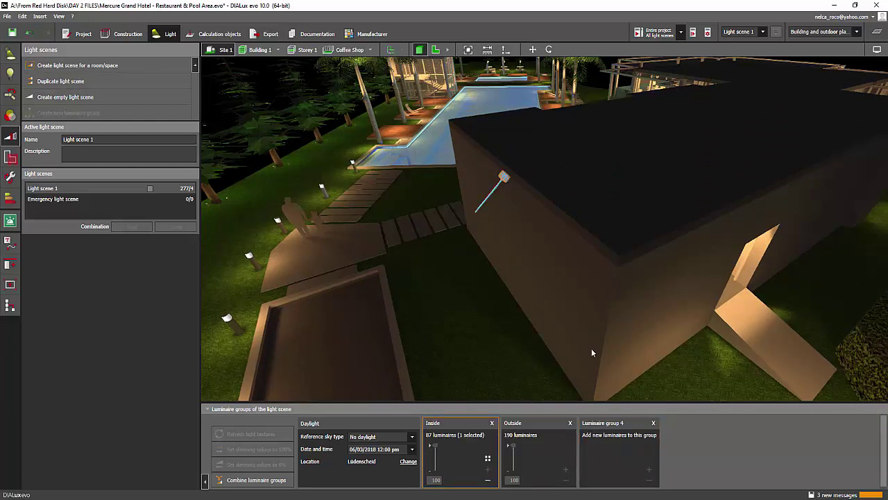
left_click(487, 479)
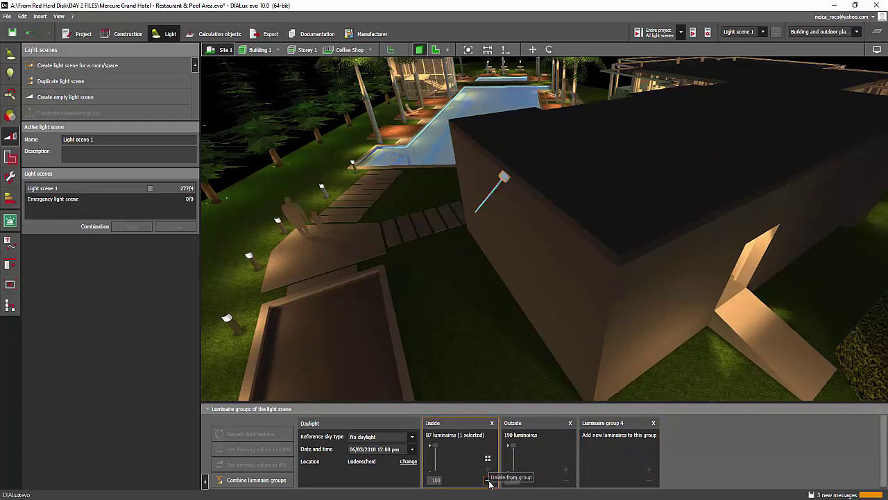
left_click(649, 467)
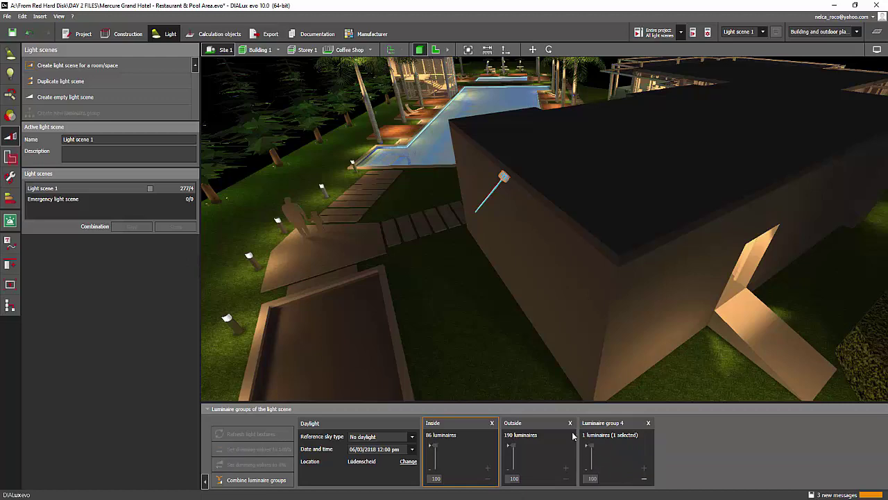
Check the view's white balance and brightness display settings, and examine the floodlight's beam and the surrounding building and pool area
middle_click_drag(489, 311, 452, 309)
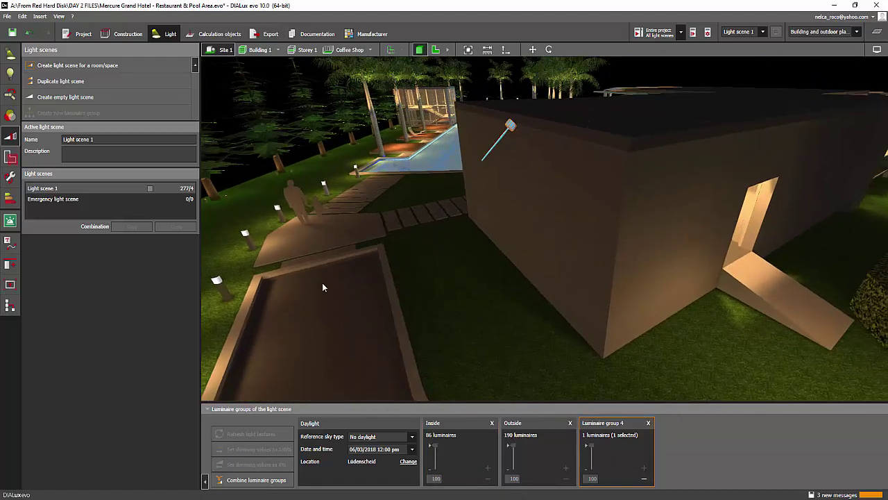
left_click(877, 49)
left_click(861, 63)
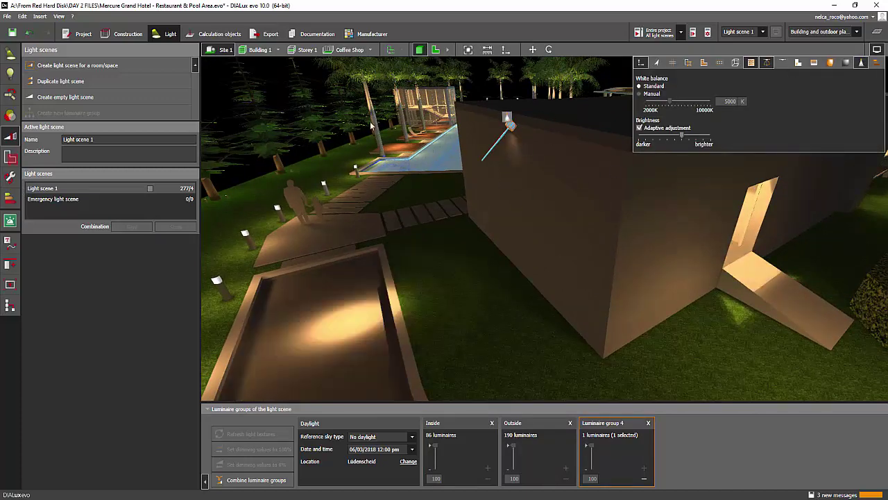
middle_click_drag(607, 107, 581, 150)
middle_click_drag(524, 188, 662, 93)
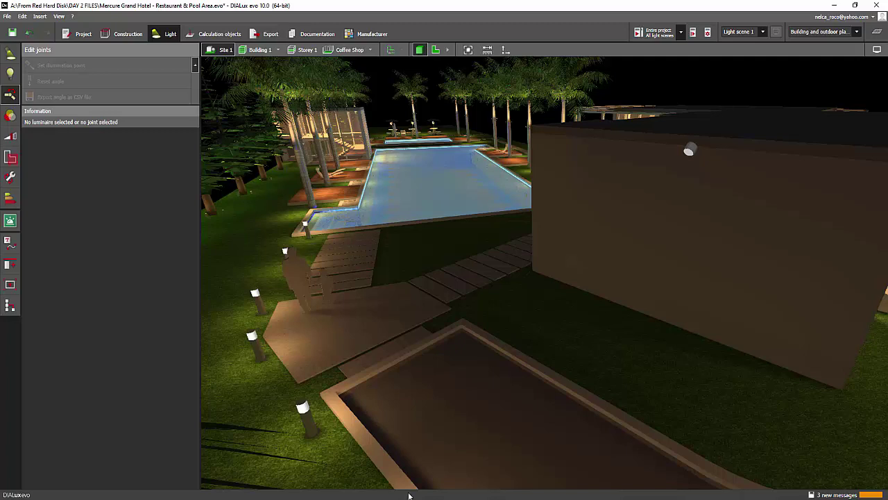
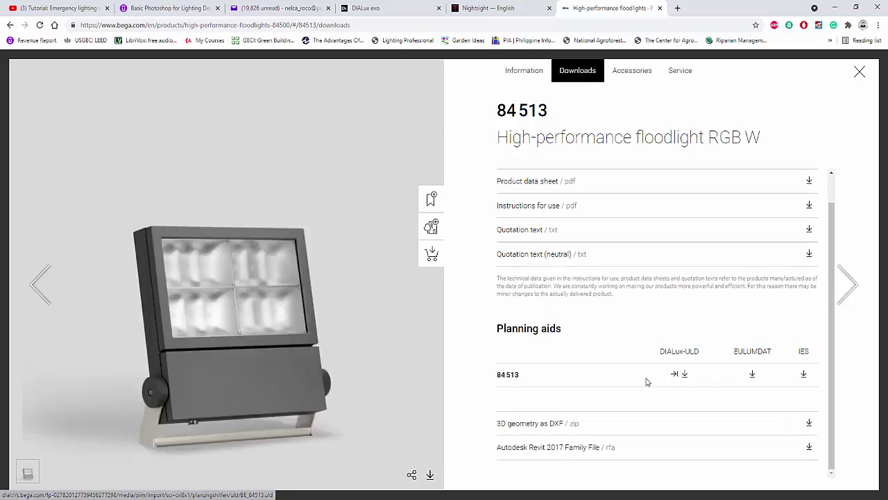
Switch to DIALux evo and place one individual BEGA 84513 floodlight high on the end wall beside the first floodlight, at about 22.734, 9.717, 4.350 m
mouse_move(533, 499)
left_click(532, 468)
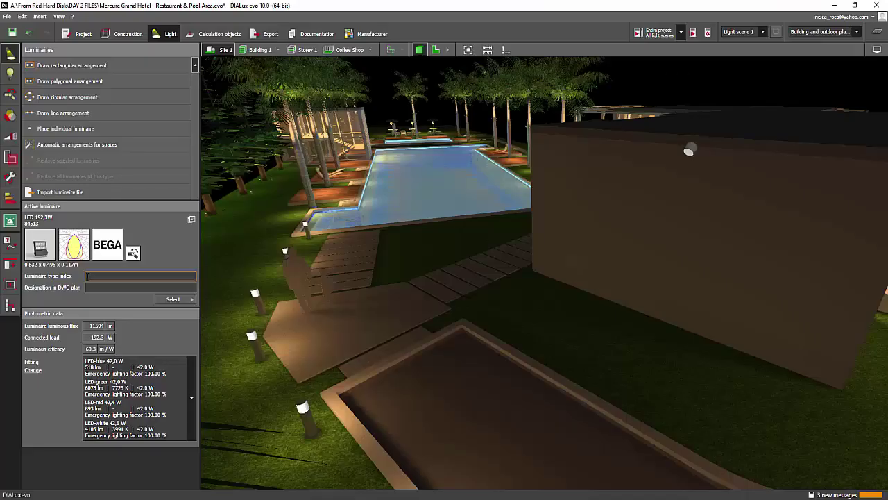
mouse_move(310, 231)
right_mouse_down()
mouse_move(351, 224)
mouse_move(300, 236)
right_mouse_up()
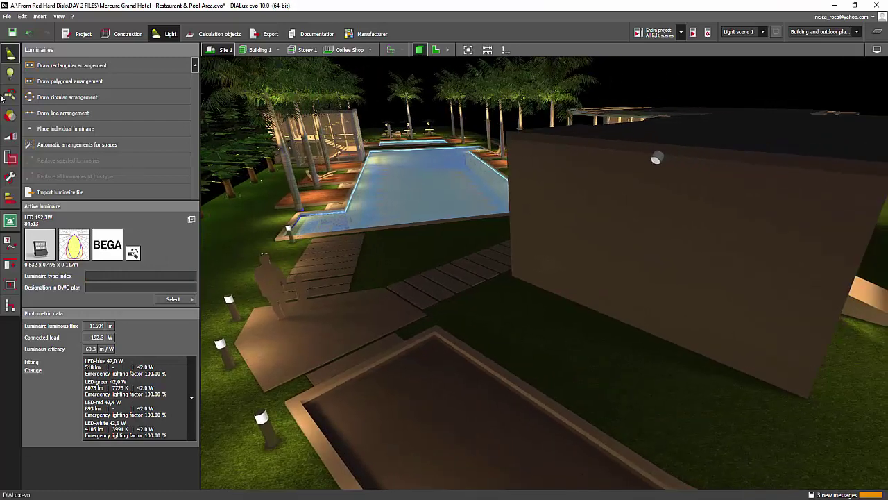
left_click(65, 128)
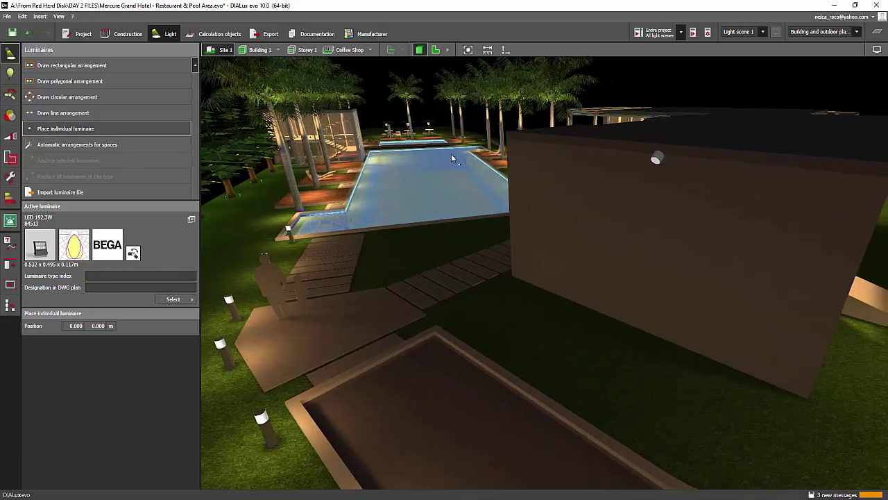
left_click(732, 151)
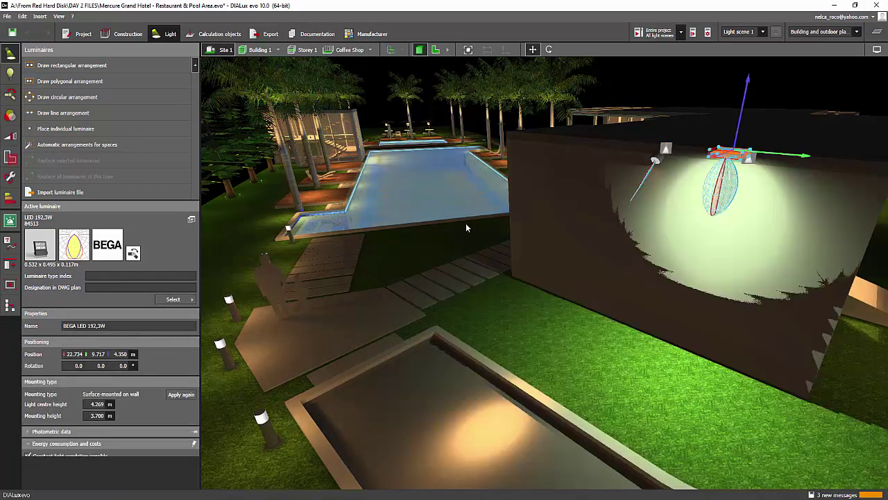
Move the BEGA floodlight from the Outside group into Luminaire group 4 of Light scene 1
mouse_move(460, 215)
right_mouse_down()
mouse_move(445, 198)
mouse_move(450, 223)
right_mouse_up()
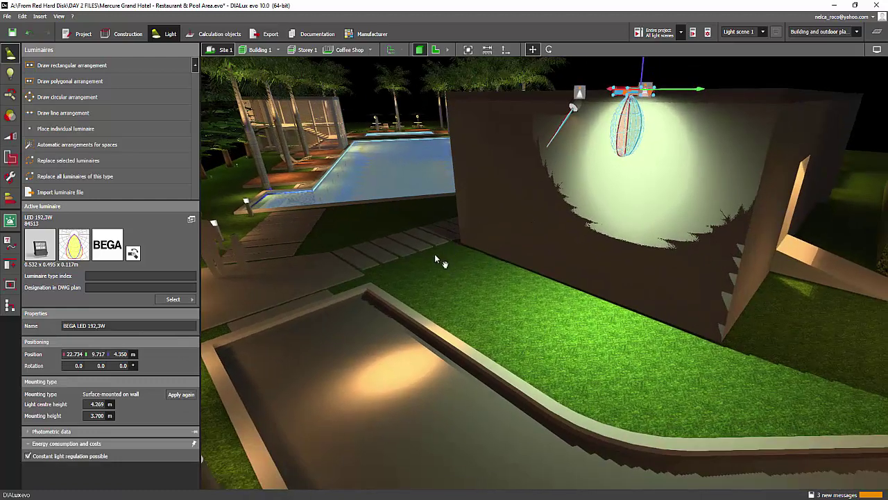
right_click_drag(434, 253, 530, 206)
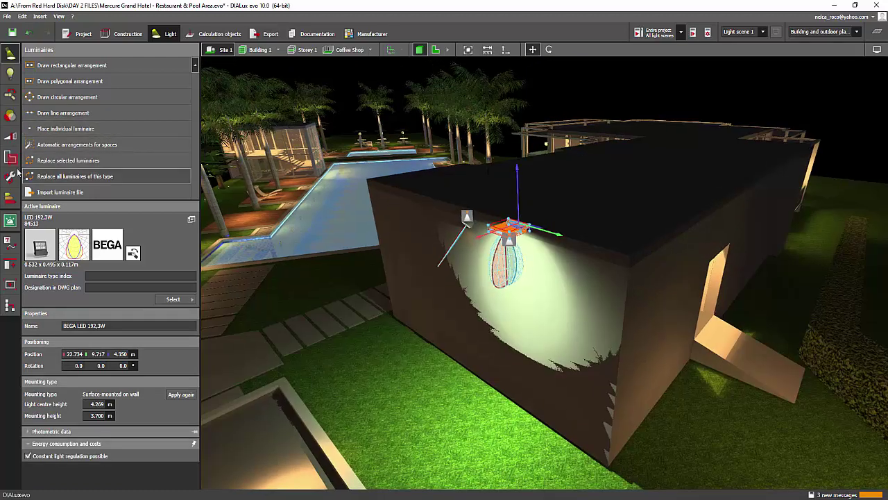
left_click(10, 136)
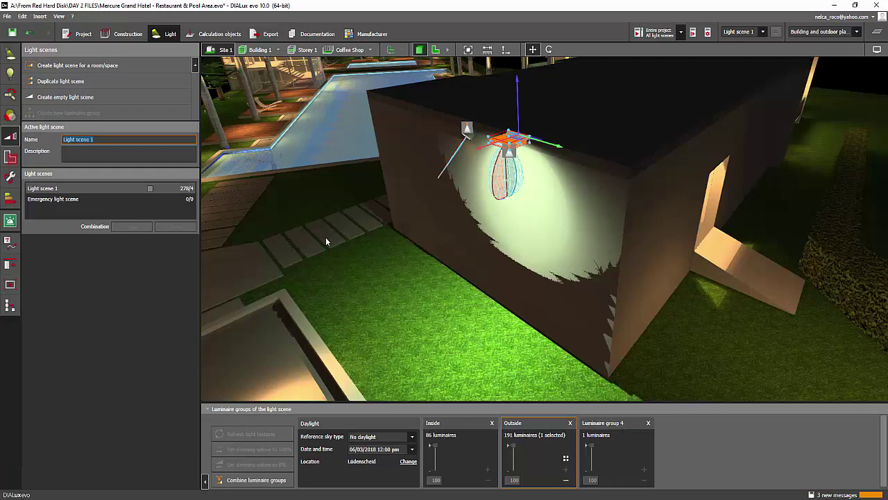
right_click_drag(326, 241, 389, 327)
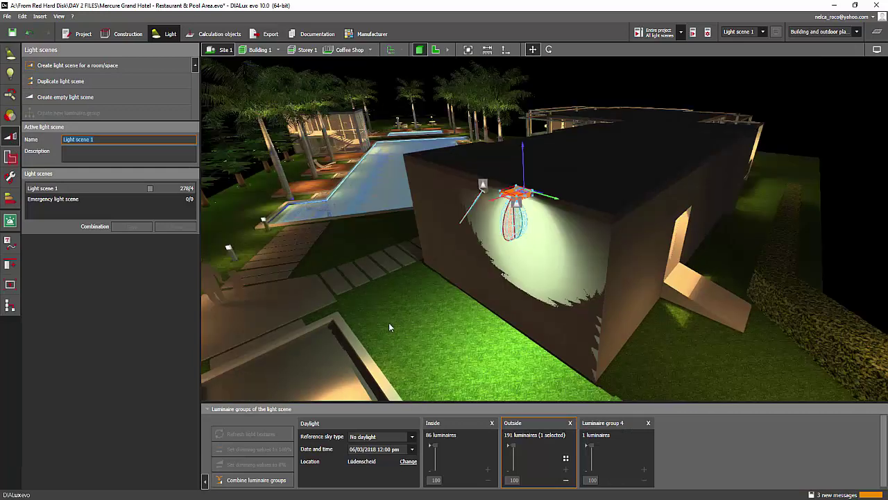
left_click(567, 482)
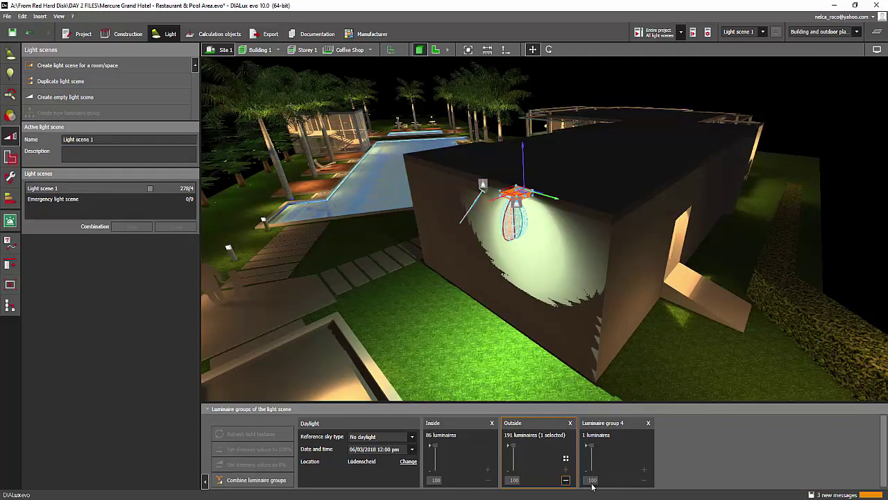
left_click(644, 469)
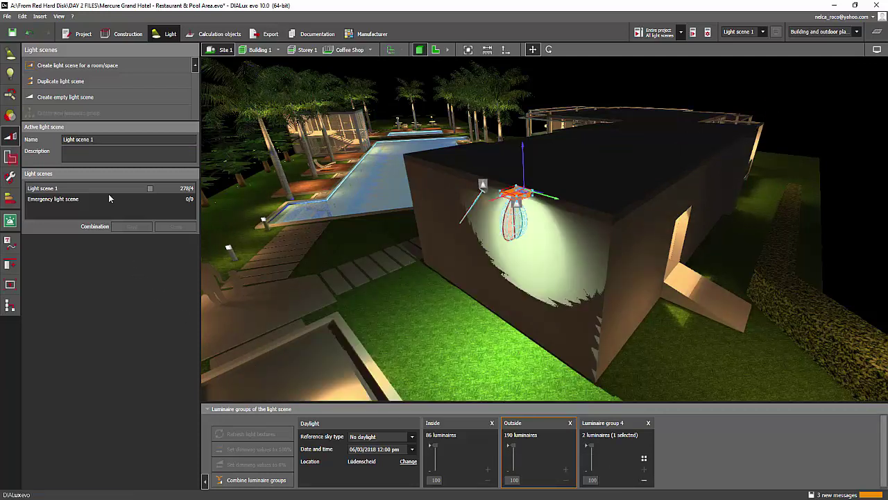
left_click(439, 102)
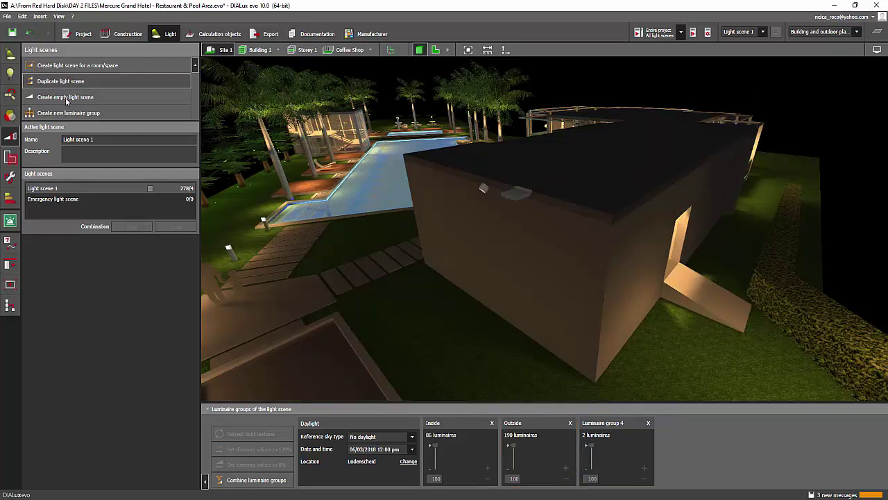
Create an empty light scene and add the BEGA floodlight to a new luminaire group in it
left_click(64, 98)
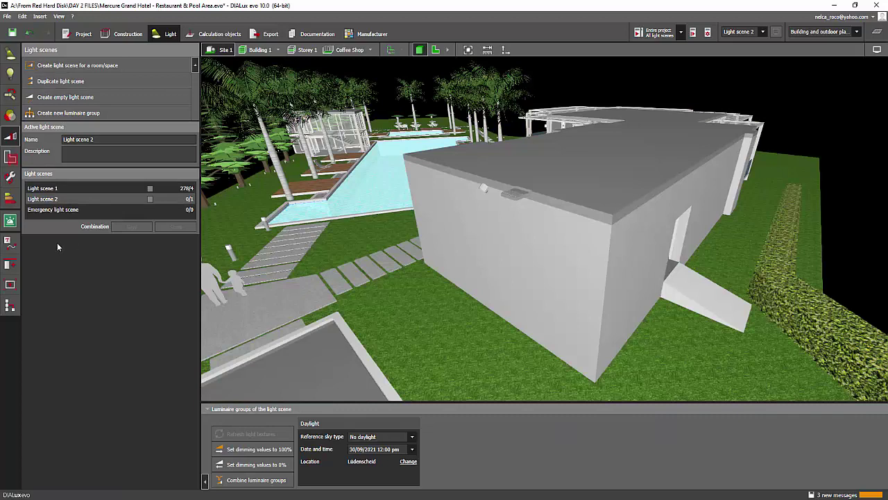
left_click(513, 195)
left_click(68, 113)
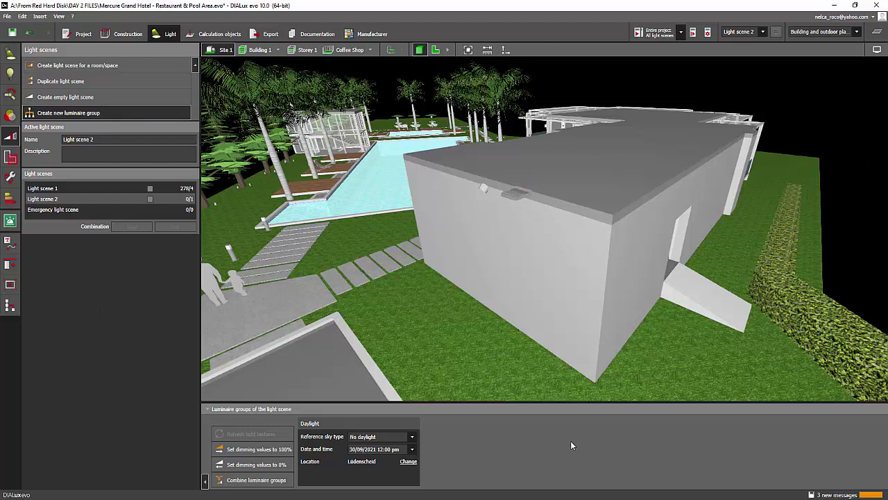
left_click(515, 196)
left_click(493, 467)
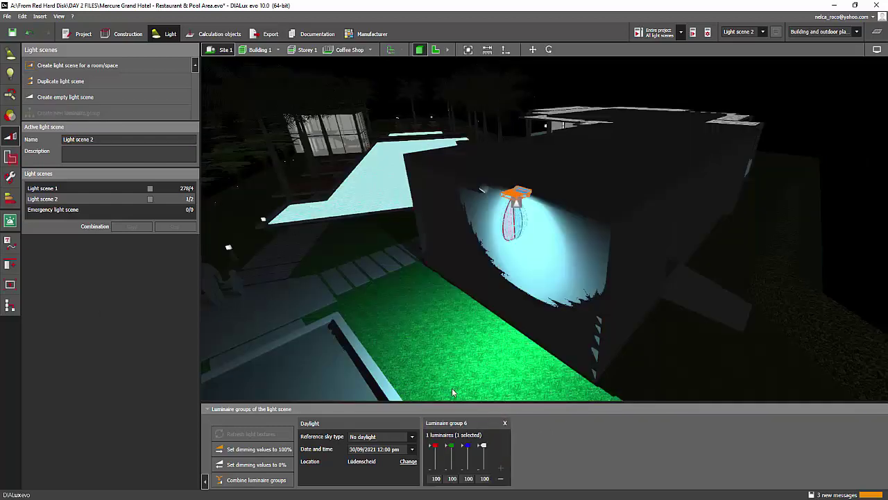
left_click(776, 141)
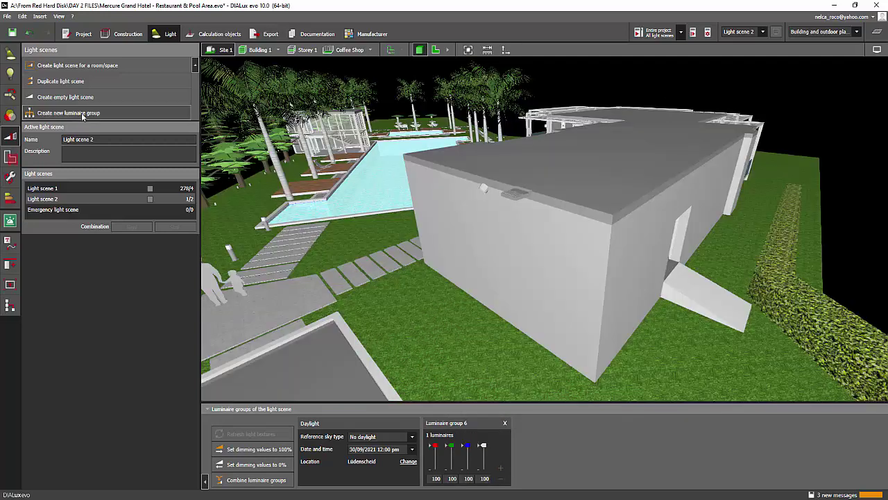
Create another luminaire group in Light scene 2 and add the smaller CONT3 floodlight to it
left_click(76, 113)
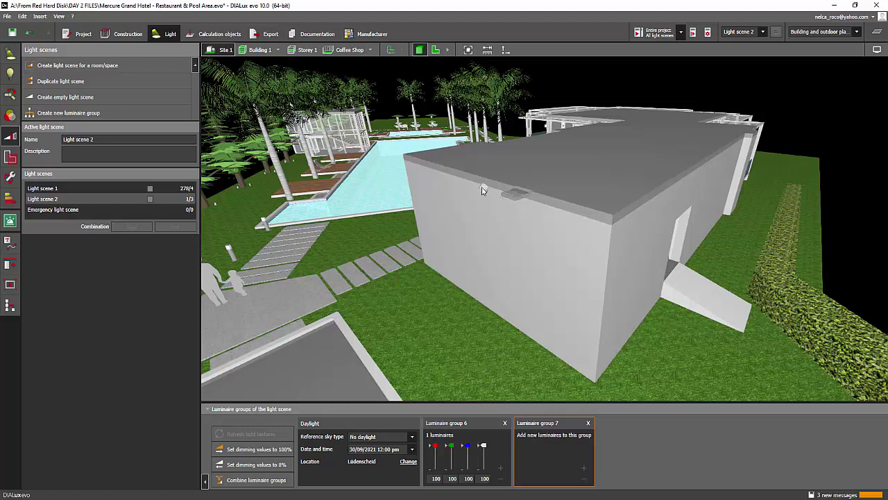
left_click(482, 188)
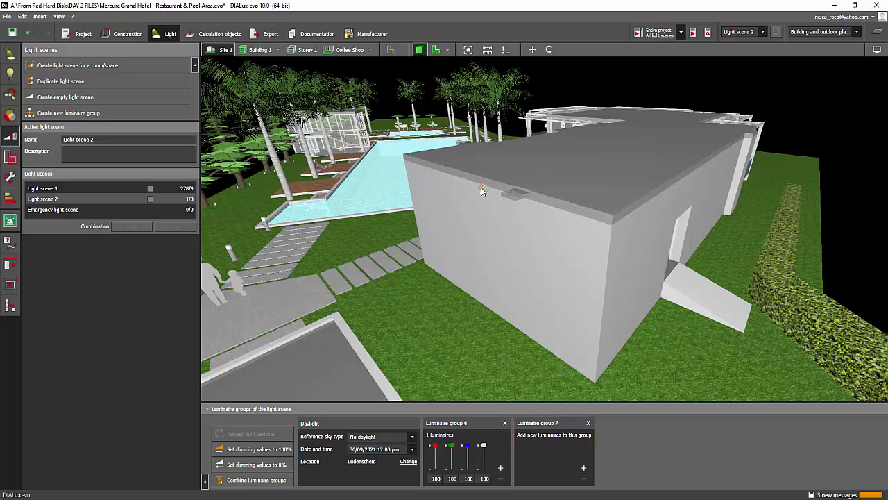
left_click(584, 470)
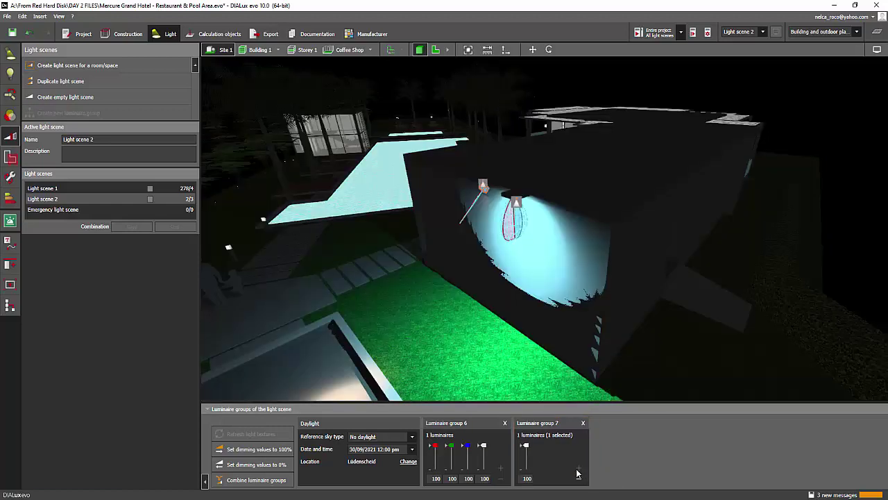
Dim the red channel of the BEGA floodlight's luminaire group to 49 in Light scene 2
middle_click_drag(442, 303, 566, 250)
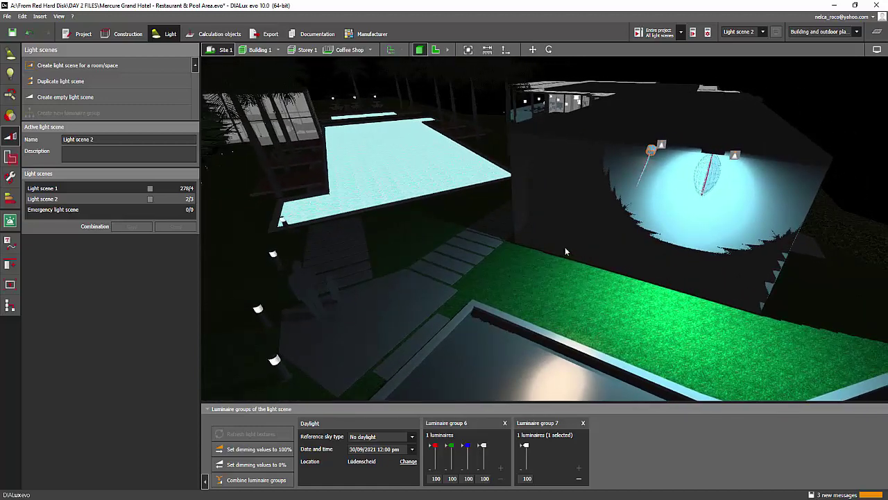
left_click(713, 156)
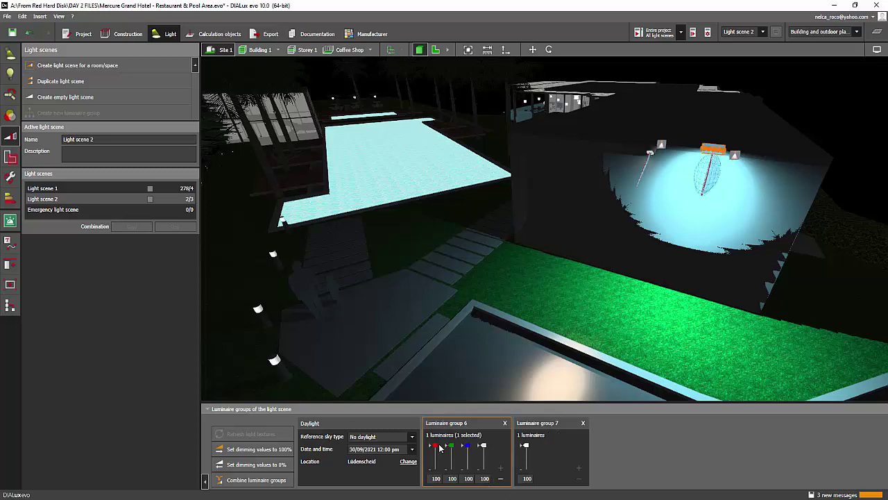
middle_click_drag(505, 305, 479, 292)
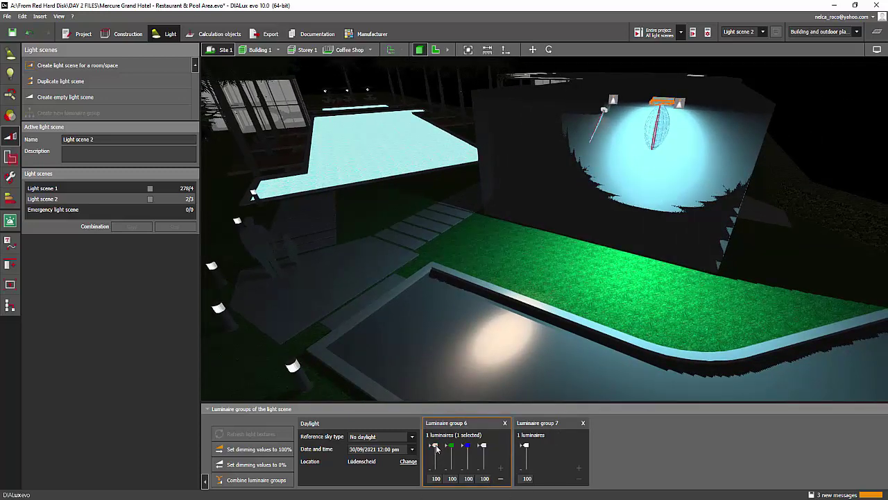
left_click_drag(435, 446, 436, 457)
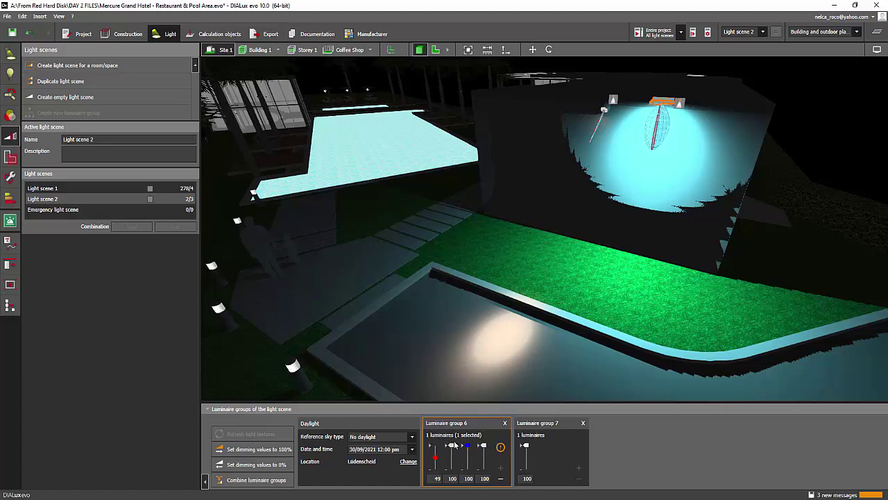
Start the calculation of the entire project for all light scenes and view the building's end wall with the two floodlights
scroll(745, 246, "down", 5)
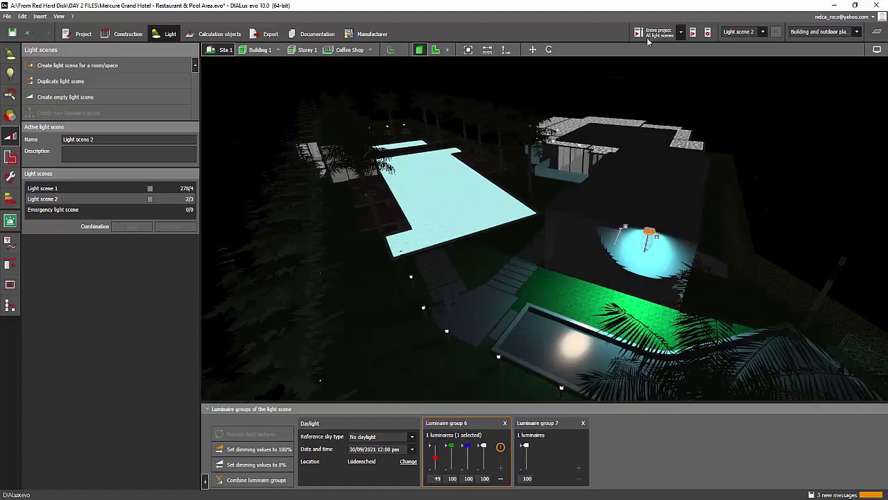
left_click(652, 34)
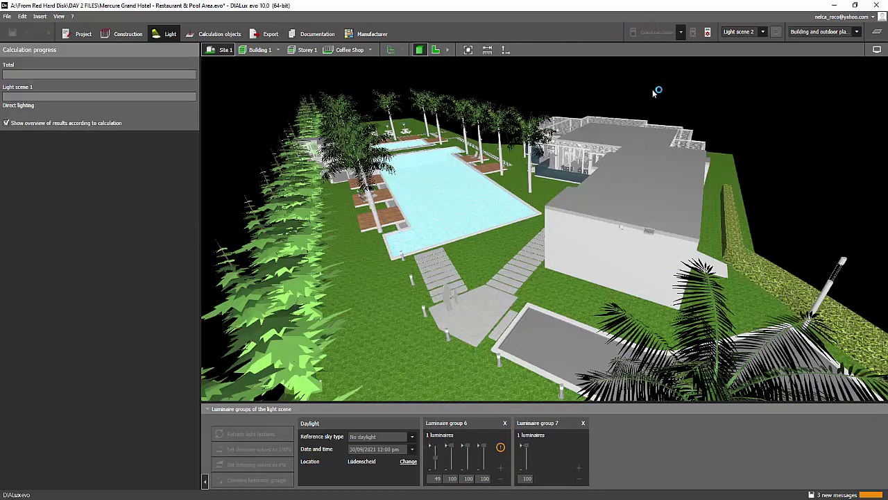
middle_click_drag(714, 150, 605, 217)
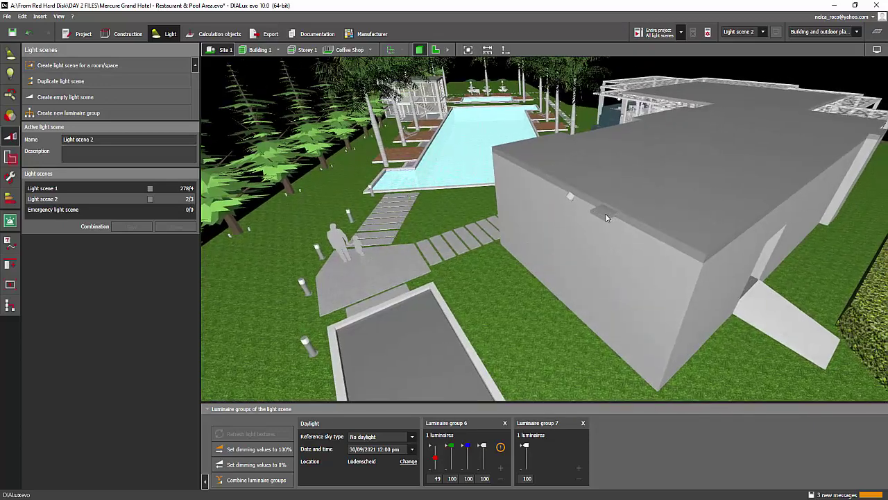
Set the red, blue and white channels of the BEGA floodlight's luminaire group to 0, leaving only green at 100
left_click(605, 215)
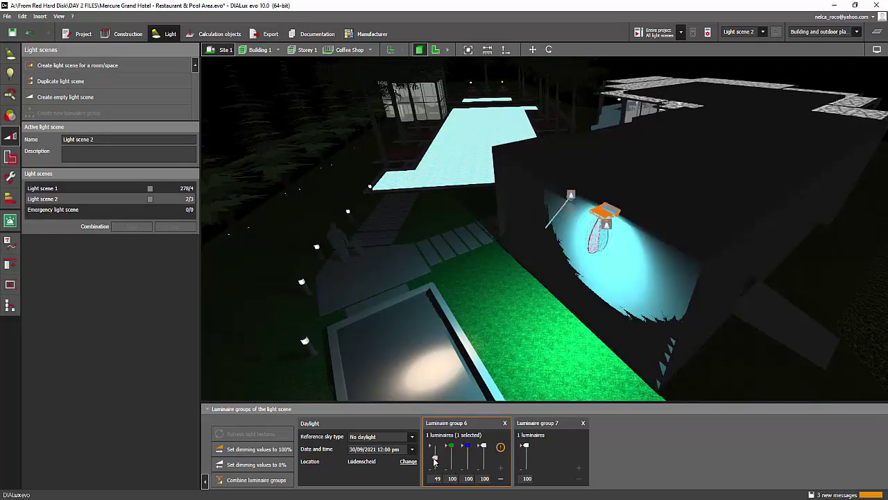
left_click_drag(435, 461, 469, 477)
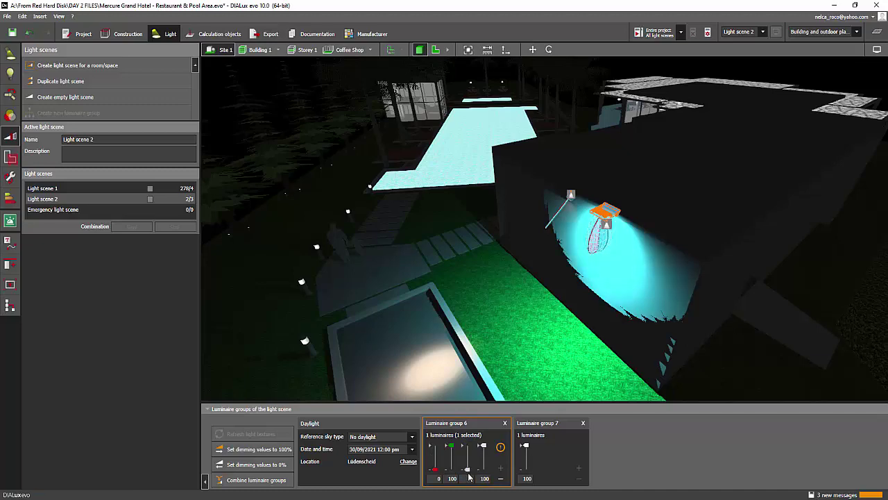
left_click_drag(484, 445, 484, 471)
middle_click_drag(452, 323, 437, 310)
middle_click_drag(529, 141, 417, 118)
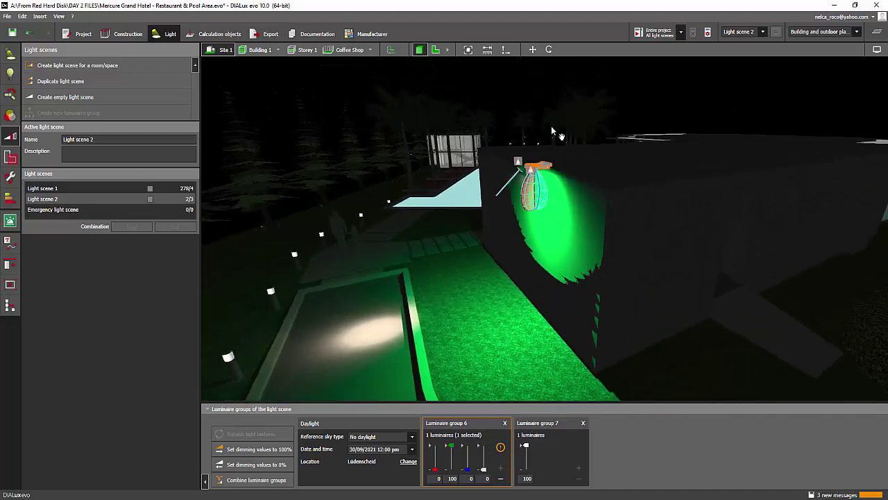
Edit the joint of the BEGA floodlight and rotate it slightly to change its tilt
left_click(10, 97)
left_click(506, 237)
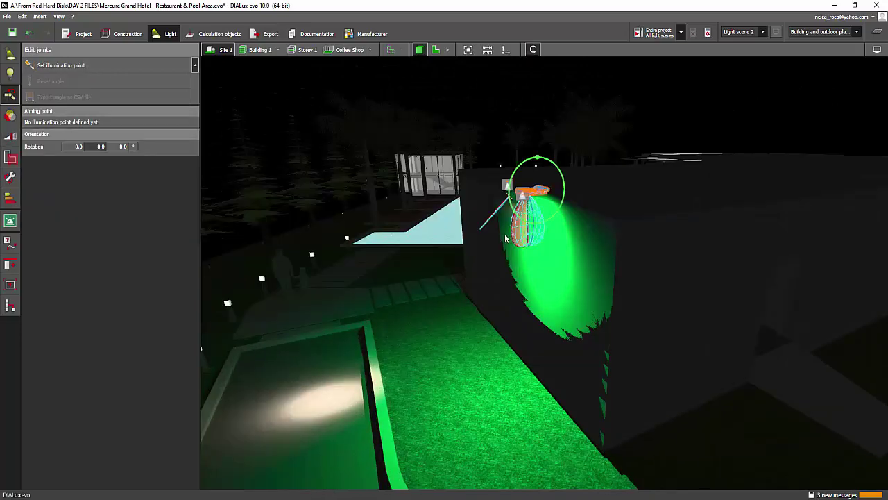
left_click_drag(524, 165, 542, 169)
Select the smaller CONT3 floodlight on the building's end wall and delete it
right_click_drag(405, 260, 624, 114)
left_click(626, 204)
left_click(571, 197)
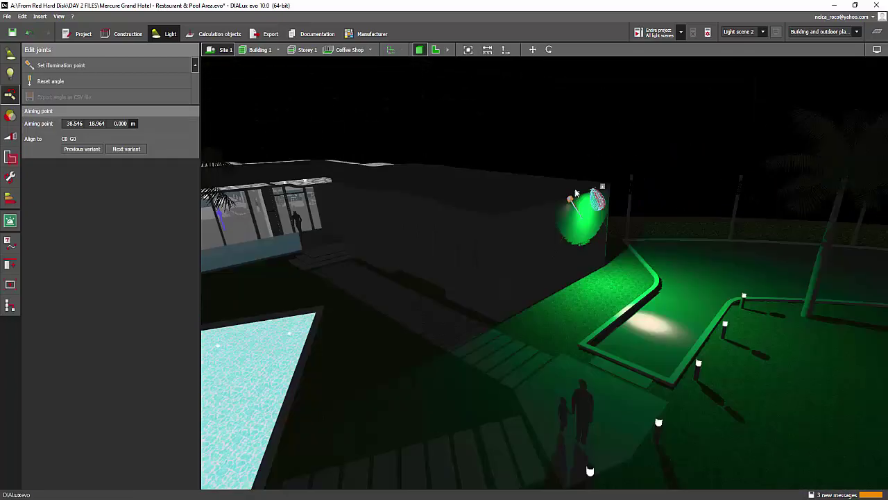
left_click(601, 237)
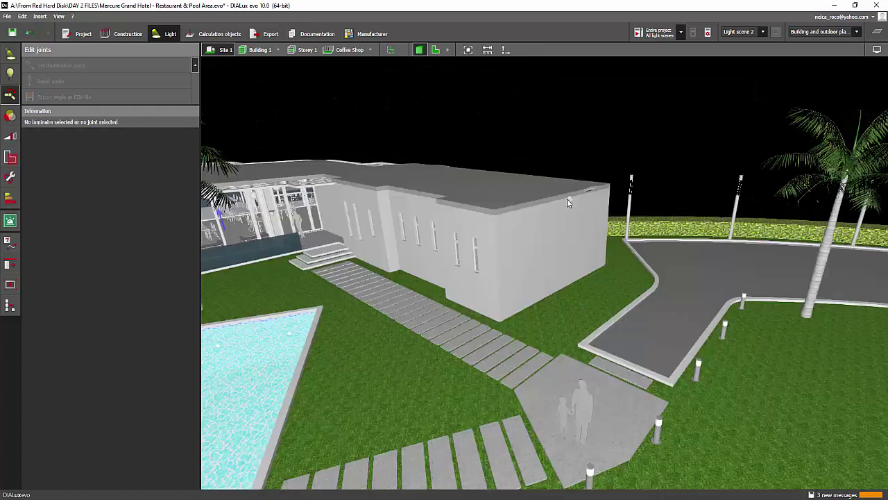
right_click_drag(567, 198, 525, 194)
left_click(525, 195)
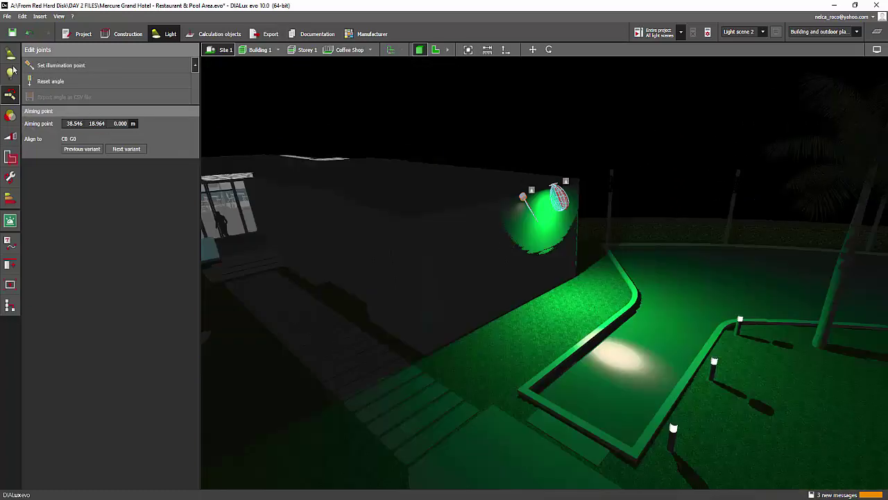
key("Escape")
key("Escape")
left_click(525, 199)
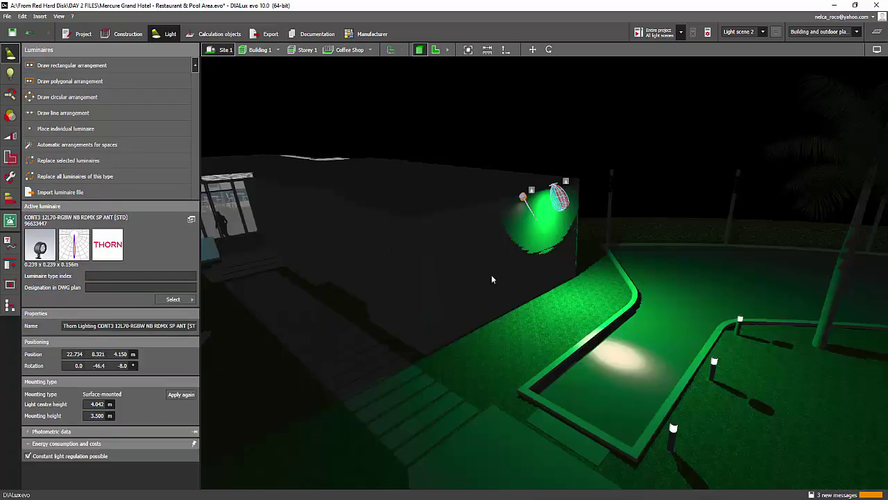
left_click(492, 272)
Dismiss the save reminder and light the scene with the BEGA floodlight in blue only: green channel 0, blue channel 100
right_click_drag(589, 111, 530, 170)
left_click(646, 114)
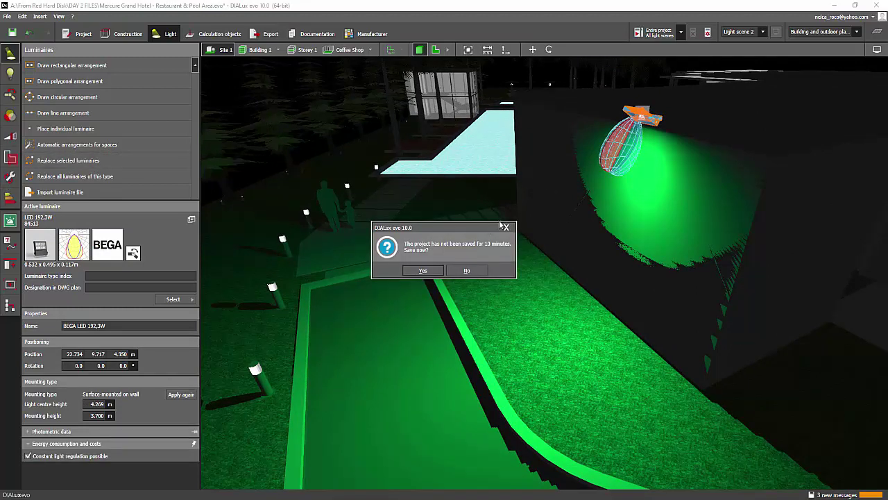
left_click(504, 227)
left_click(13, 140)
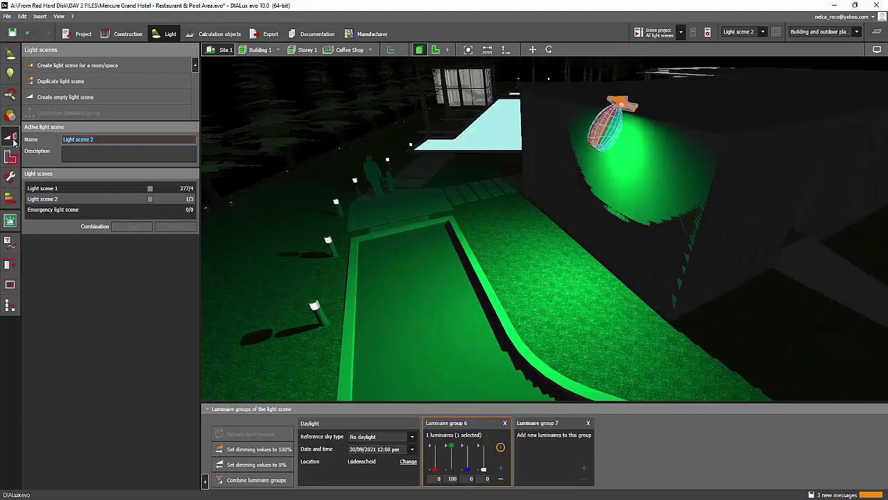
right_click_drag(468, 362, 439, 369)
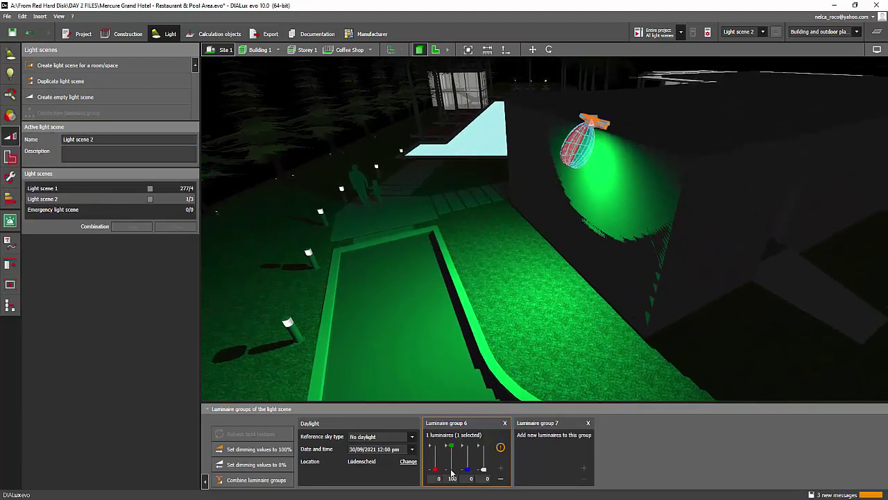
mouse_move(450, 448)
left_mouse_down()
mouse_move(455, 474)
mouse_move(467, 444)
left_mouse_up()
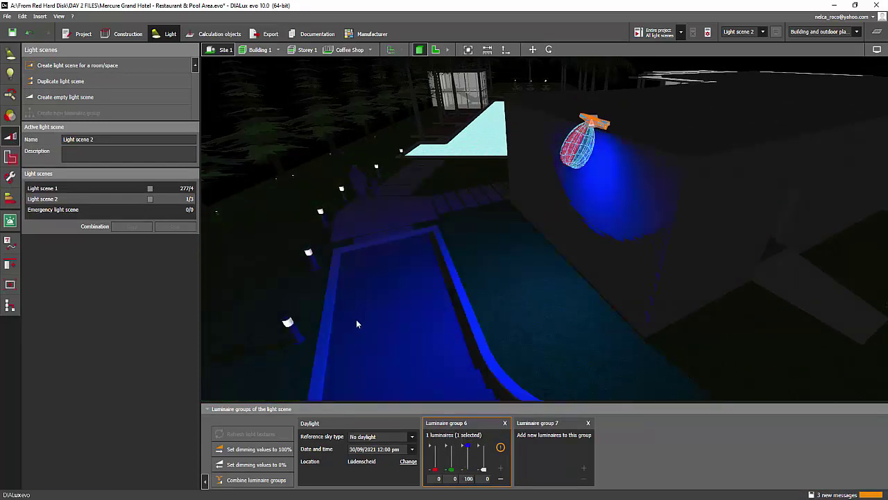
right_click_drag(356, 319, 379, 284)
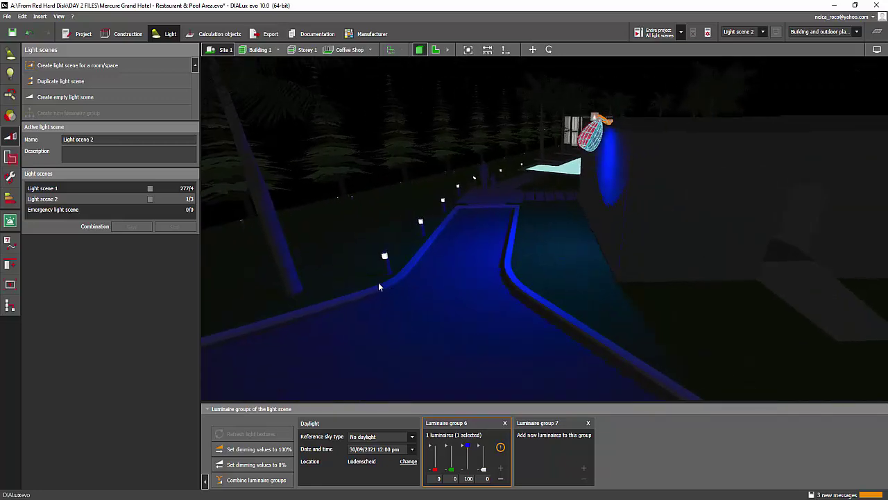
right_click_drag(353, 238, 523, 298)
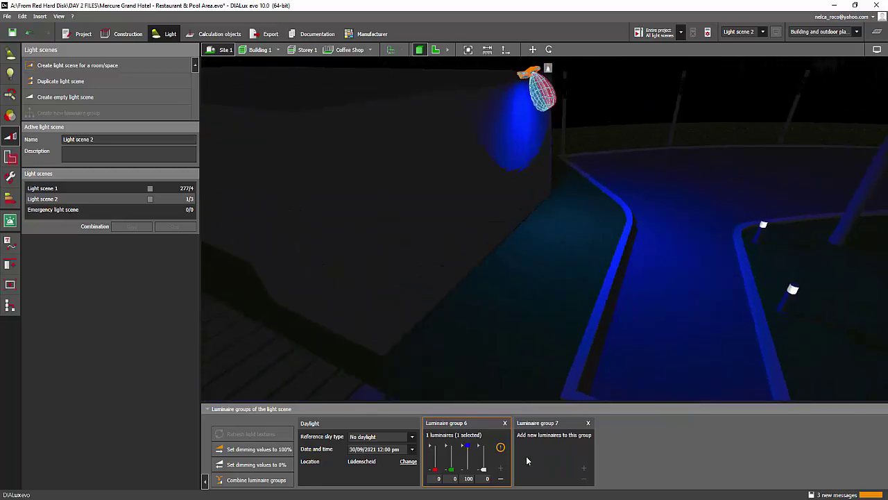
Try the BEGA floodlight in red only at 100 with blue at 0, and mix in blue at 100
left_click_drag(435, 474, 470, 482)
right_click_drag(507, 368, 475, 296)
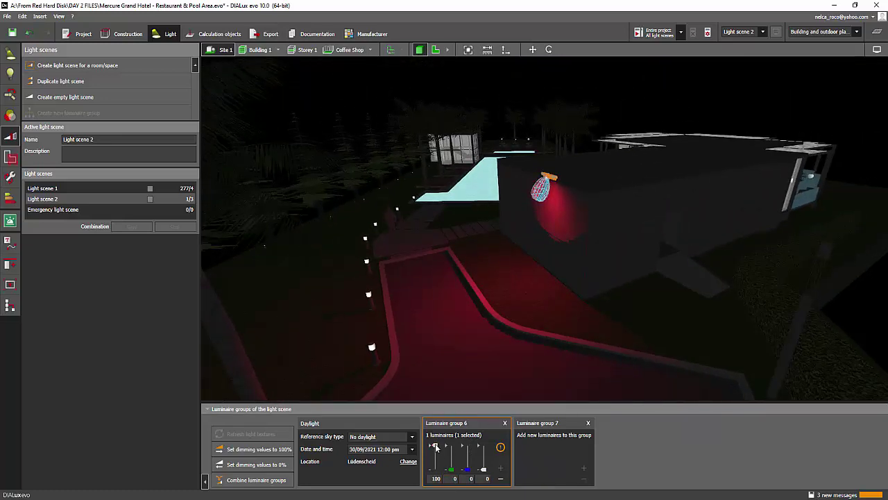
left_click_drag(469, 471, 468, 444)
right_click_drag(412, 324, 392, 304)
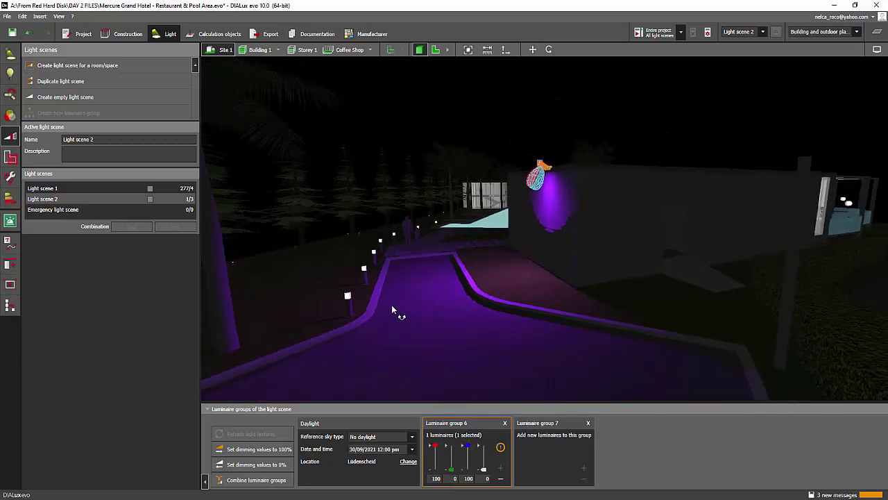
Try the BEGA floodlight in white only at 100 with red and blue at 0, and mix in green at 100
left_click_drag(437, 447, 484, 445)
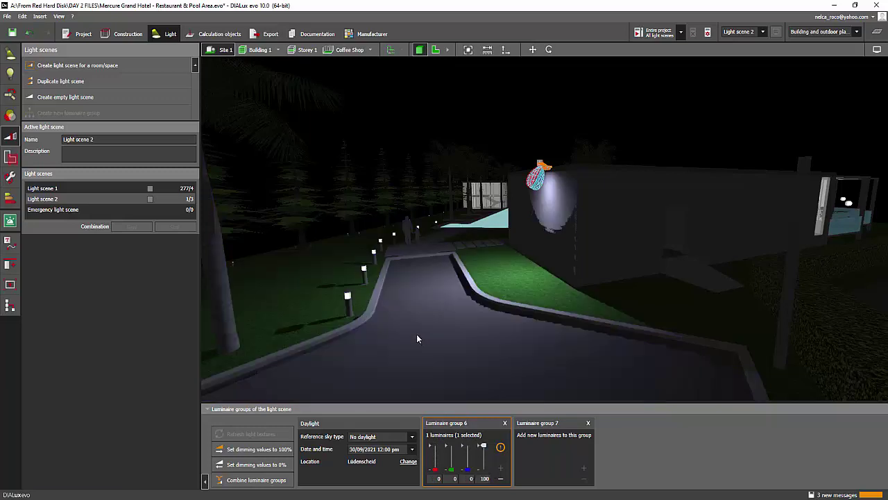
right_click_drag(416, 334, 411, 325)
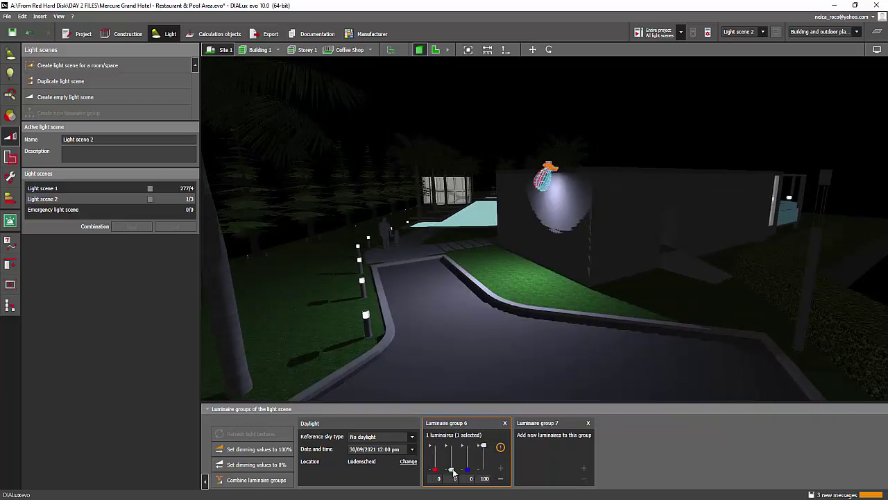
left_click_drag(452, 470, 451, 445)
mouse_move(415, 313)
right_mouse_down()
mouse_move(426, 297)
mouse_move(414, 306)
right_mouse_up()
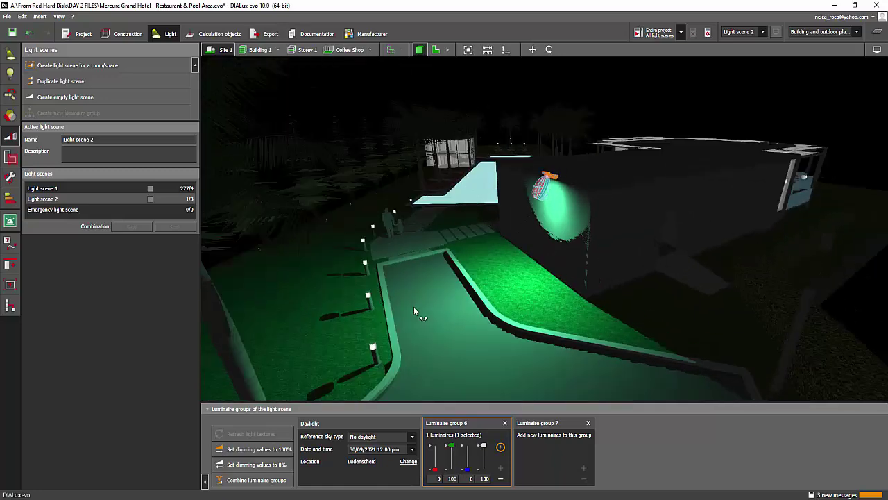
Raise the BEGA group's red channel to 100 with white at 0, and add the blue channel at 100
left_click_drag(437, 471, 435, 444)
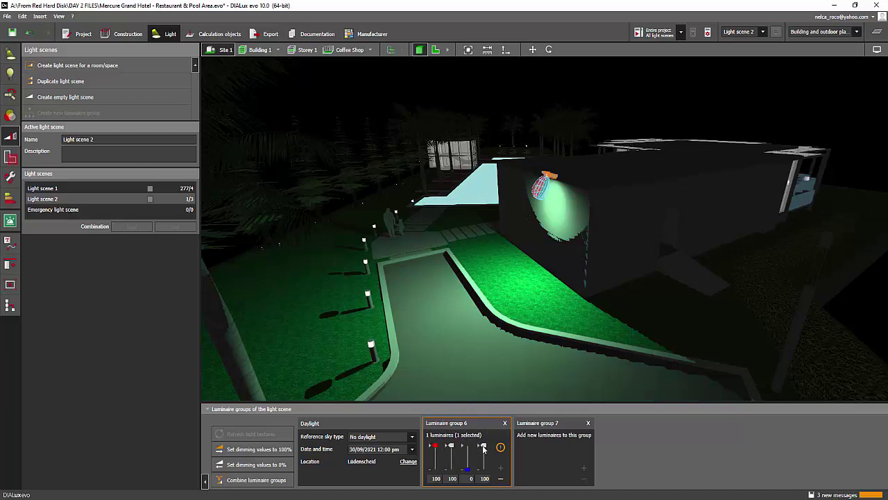
left_click_drag(483, 445, 483, 470)
right_click_drag(444, 336, 440, 376)
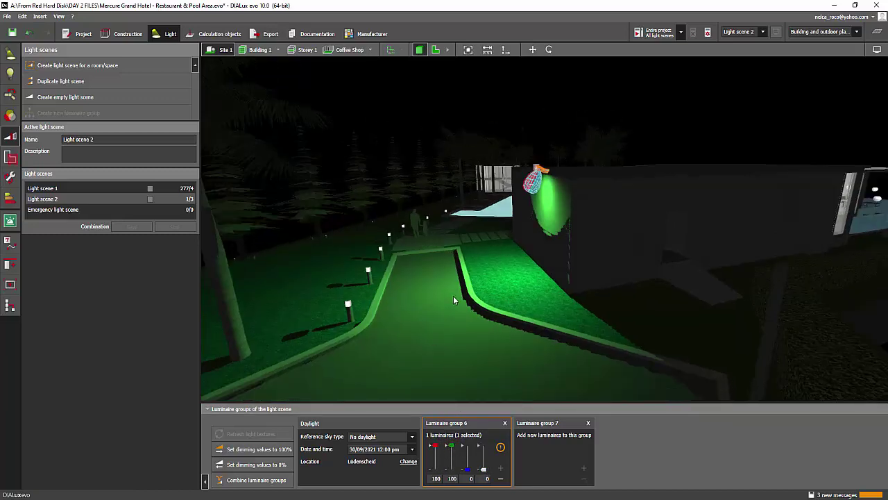
right_click_drag(454, 300, 562, 288)
left_click_drag(467, 470, 471, 448)
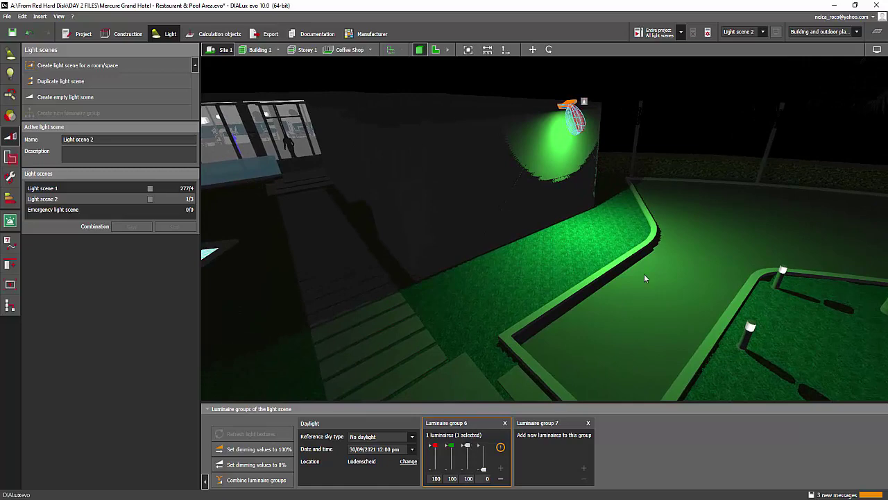
Set the red and blue channels of the BEGA floodlight's group to 0 so only green stays at 100
right_click_drag(610, 268, 530, 321)
left_click_drag(436, 447, 467, 472)
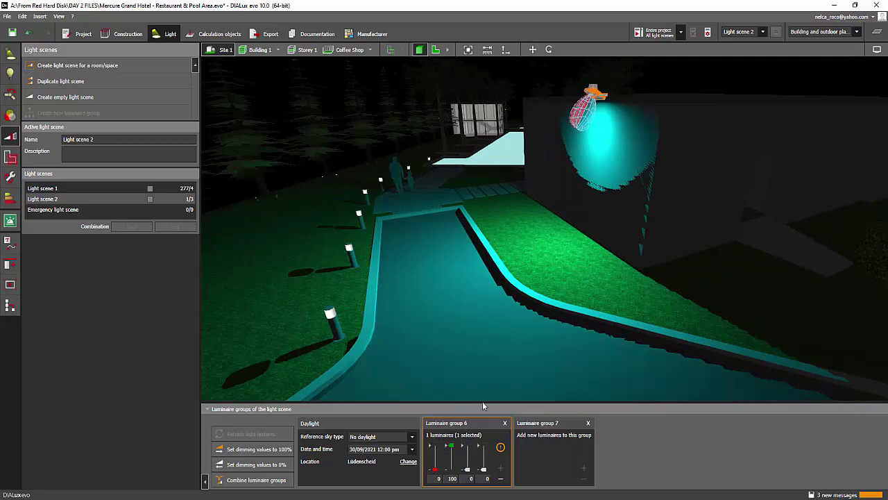
mouse_move(499, 271)
right_mouse_down()
mouse_move(510, 226)
mouse_move(401, 282)
mouse_move(381, 263)
mouse_move(437, 293)
mouse_move(429, 292)
mouse_move(492, 264)
right_mouse_up()
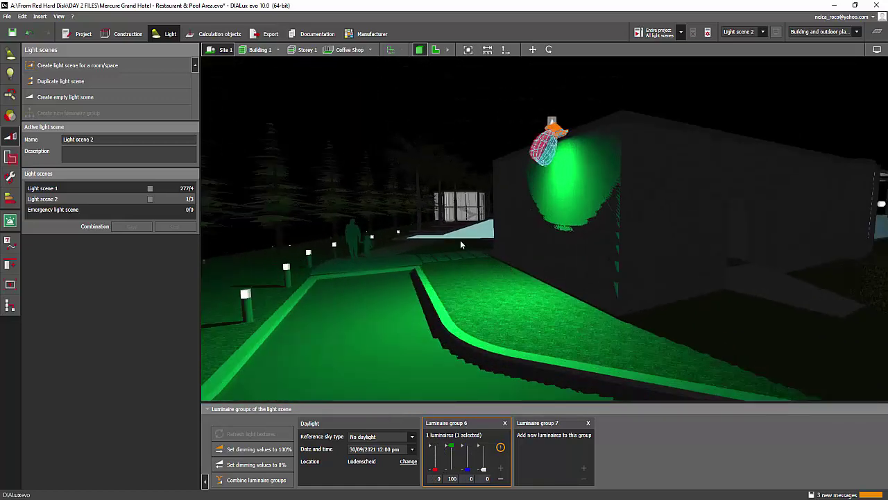